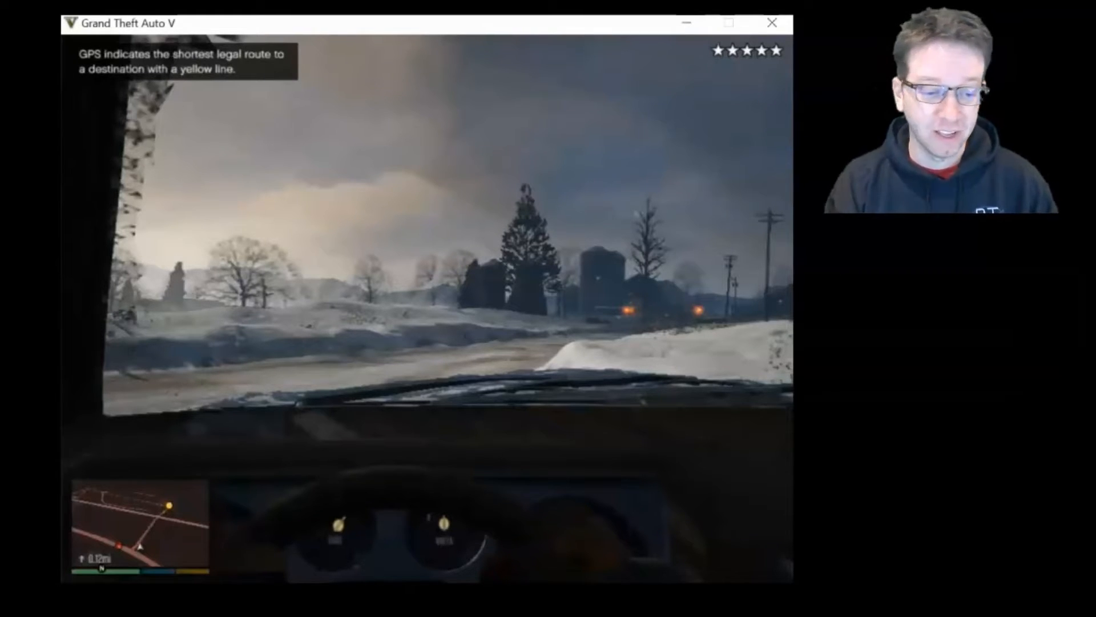
key("w")
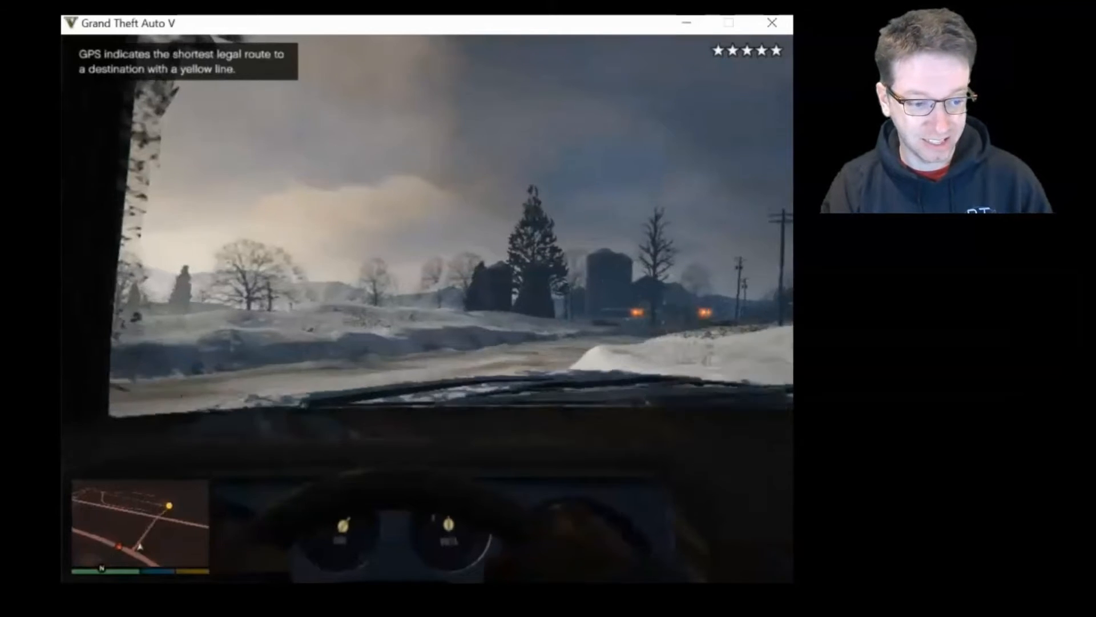
key("d")
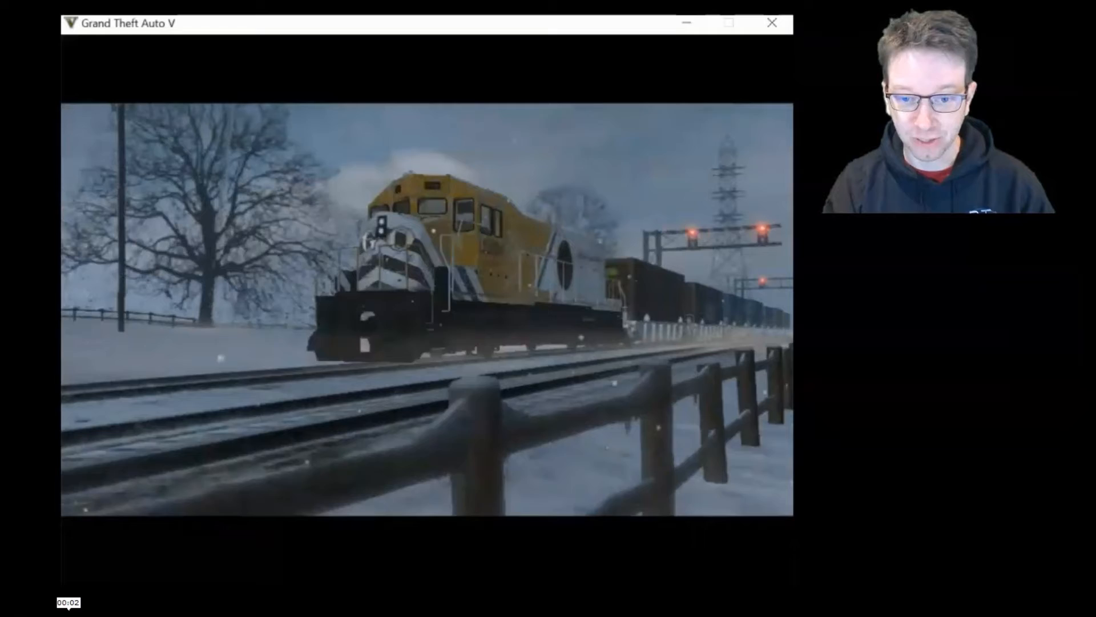
left_click(68, 616)
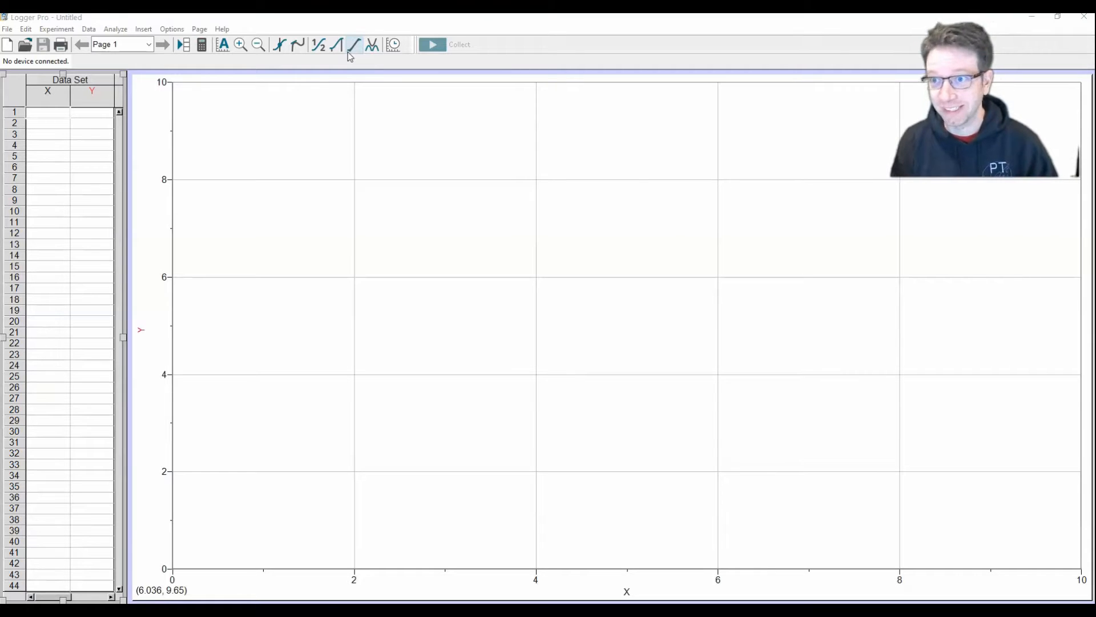
- Insert the Grand Theft Auto V gameplay movie with the train scene into the blank page
left_click(144, 29)
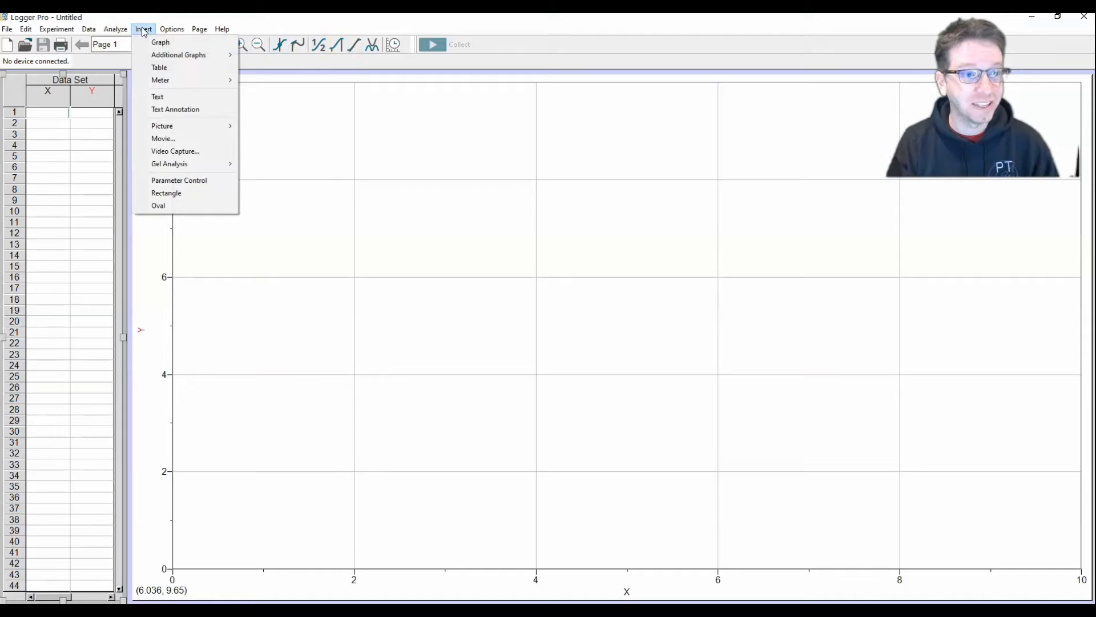
left_click(203, 143)
left_click(263, 146)
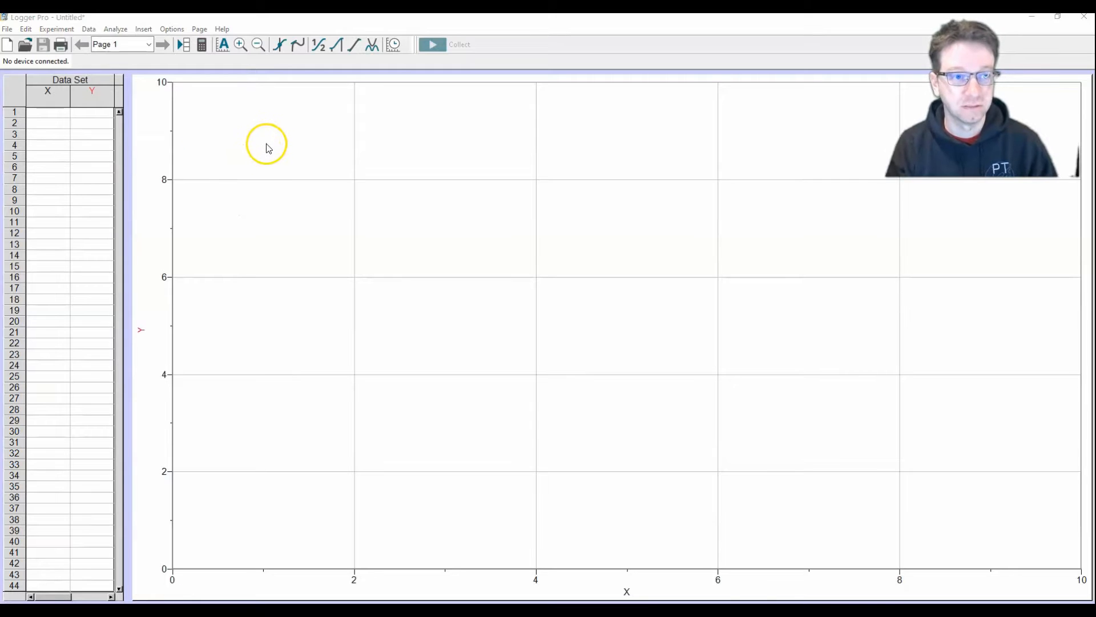
left_click(269, 147)
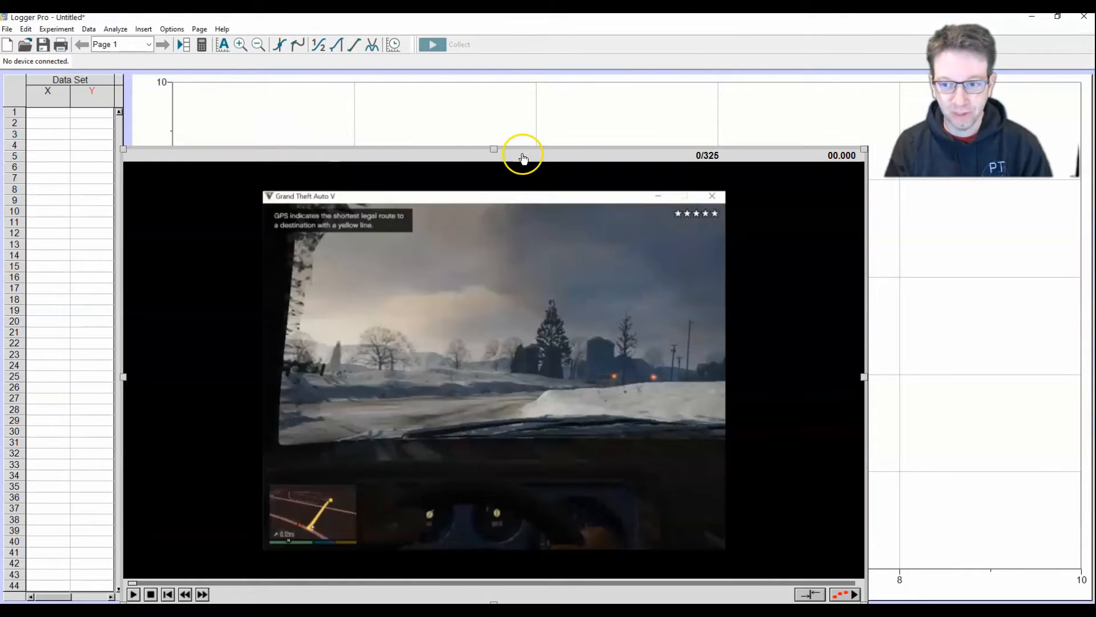
- Arrange the page with the movie resized in the upper left, the data table widened beneath it, and the graph shrunk to the lower right
left_click_drag(521, 153, 513, 104)
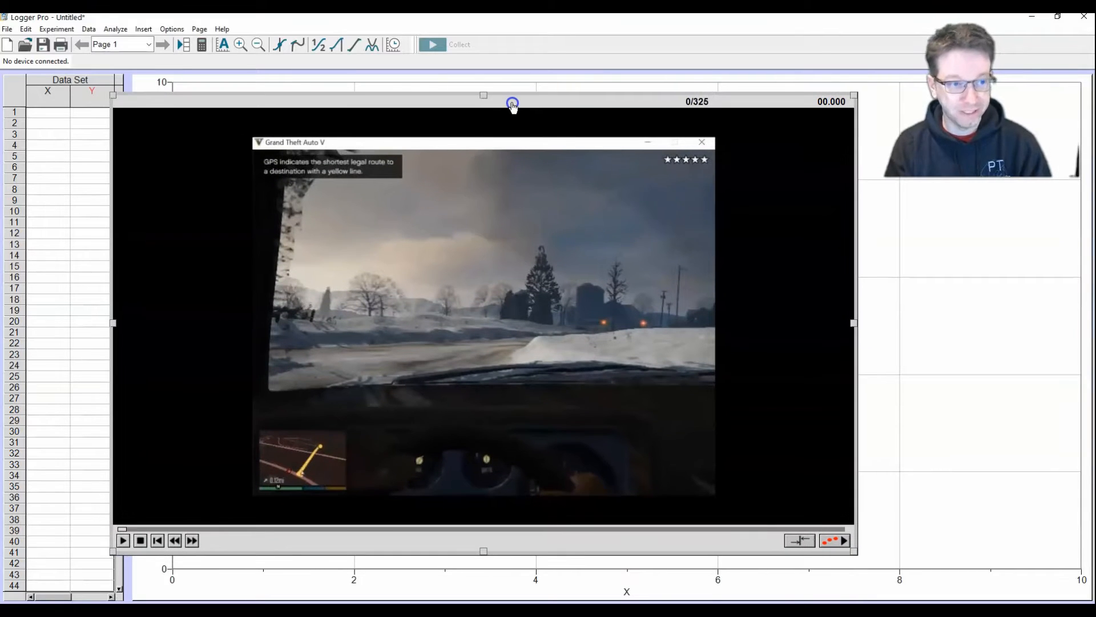
left_click(144, 84)
left_click_drag(140, 81, 549, 265)
left_click_drag(390, 103, 286, 74)
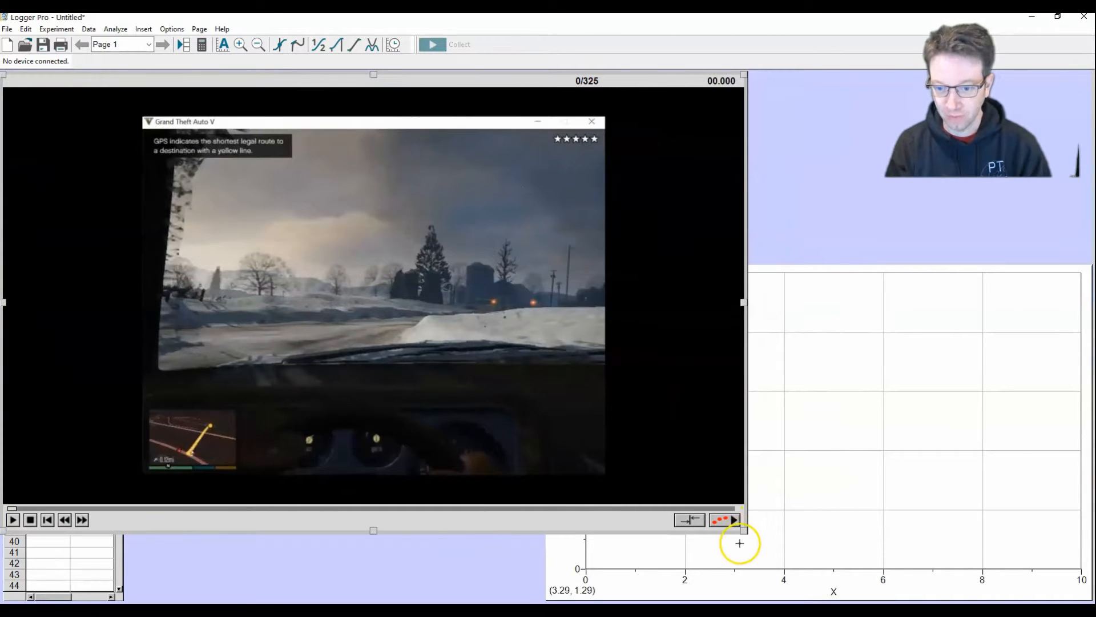
left_click_drag(745, 531, 532, 415)
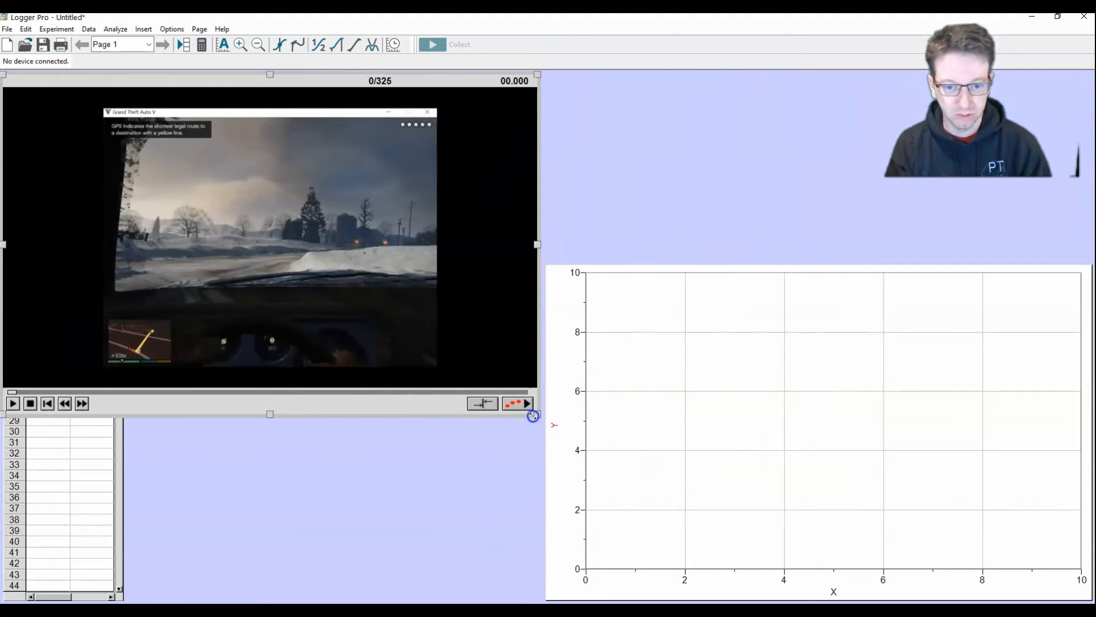
left_click(93, 452)
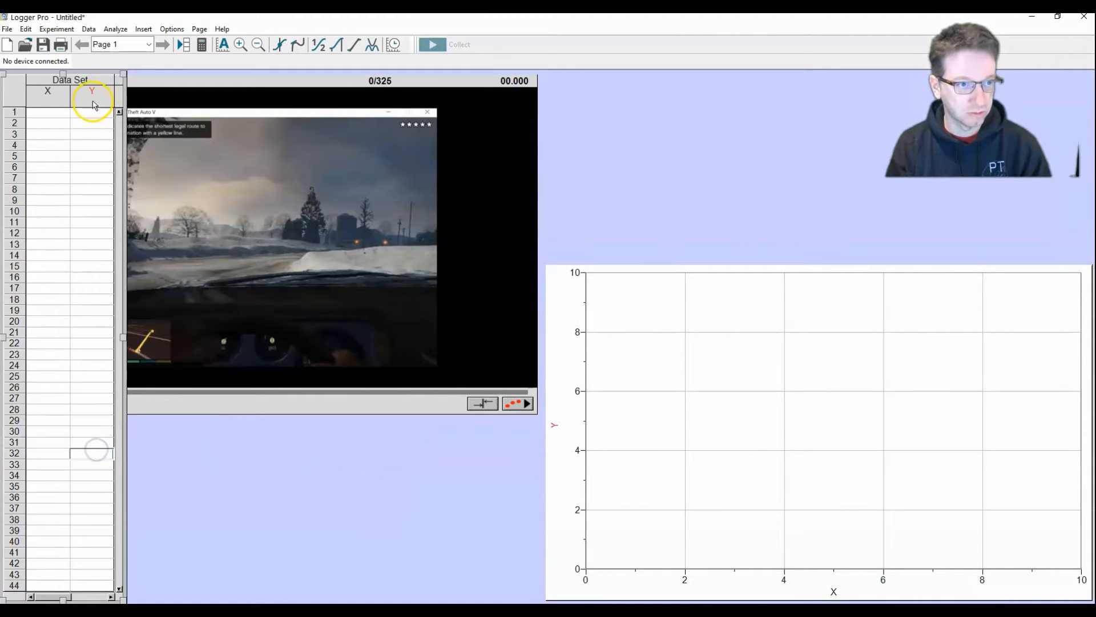
left_click_drag(123, 73, 516, 424)
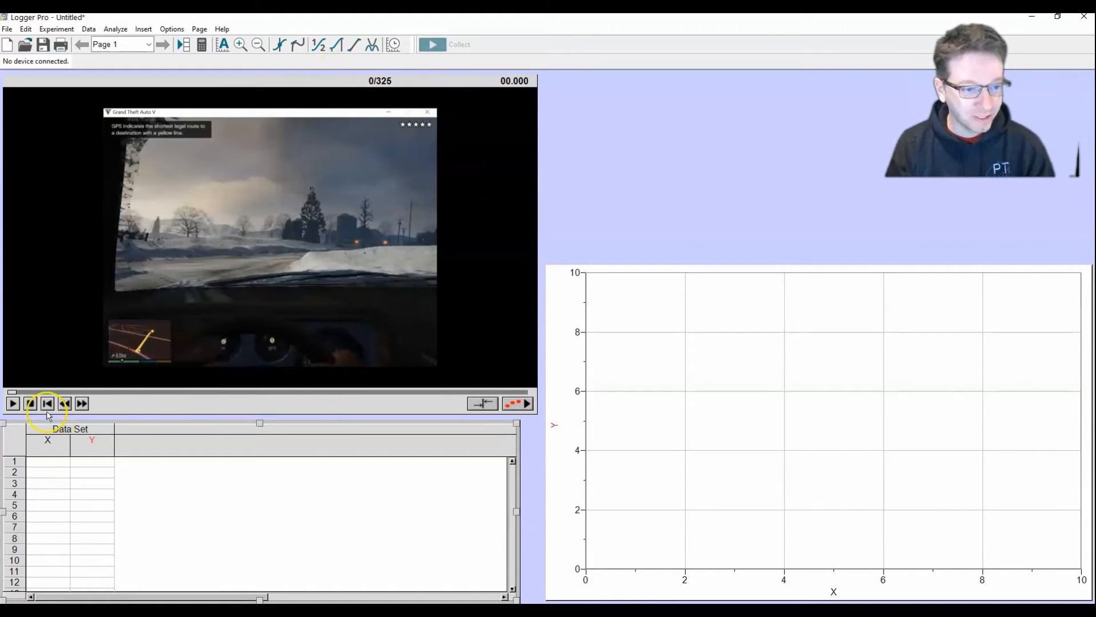
- At movie frame 58, enable video analysis and place the coordinate origin at the scene's left edge, level with the tree's base
left_click_drag(47, 394, 109, 396)
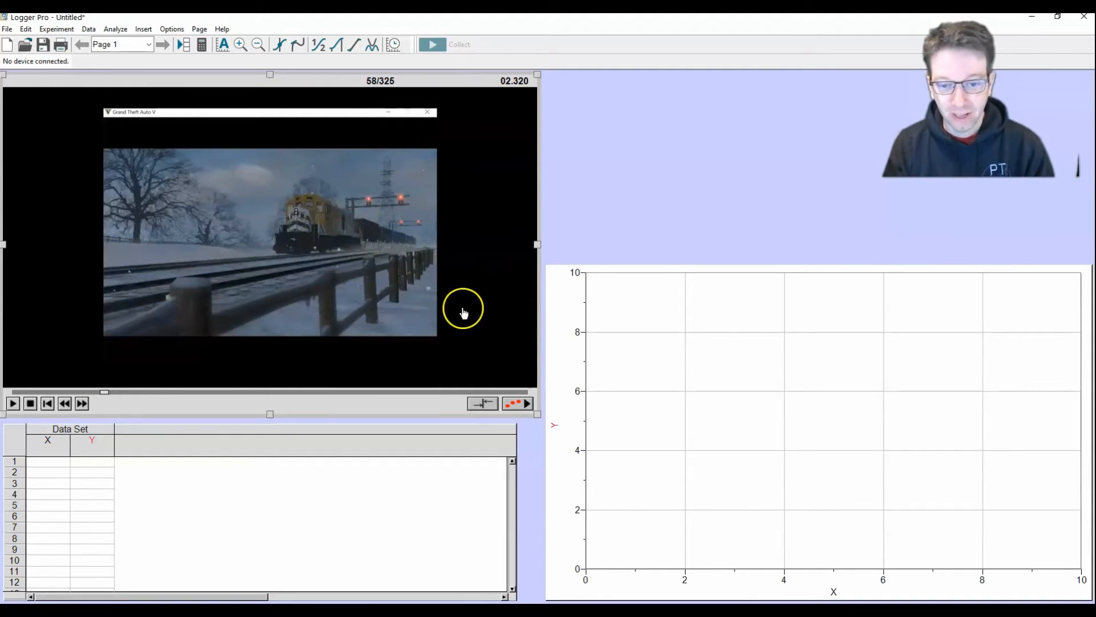
left_click(519, 405)
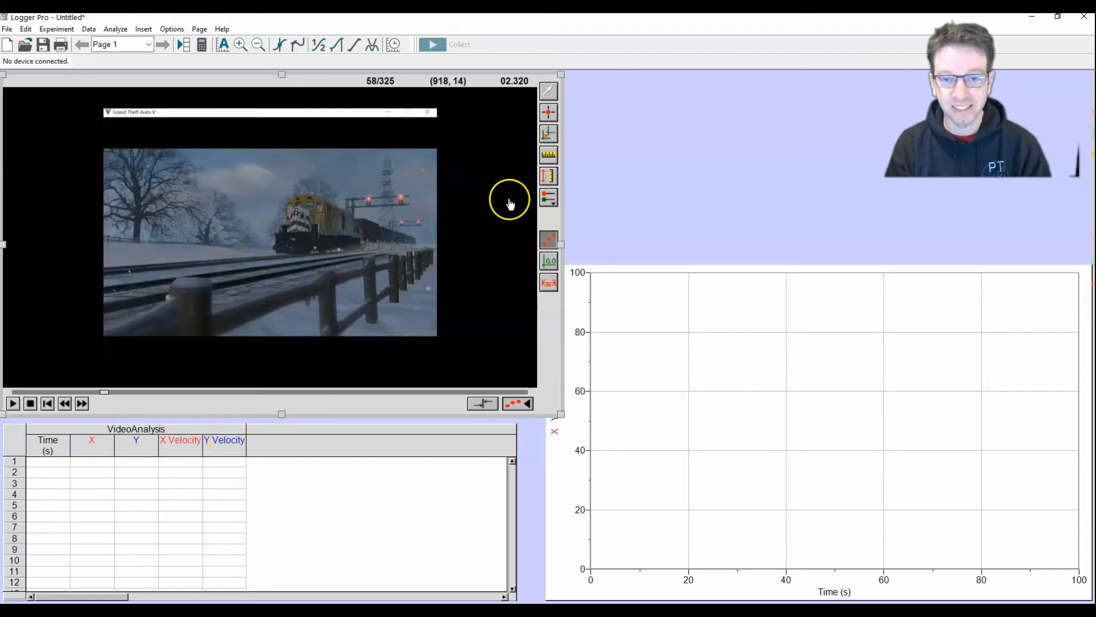
left_click(548, 136)
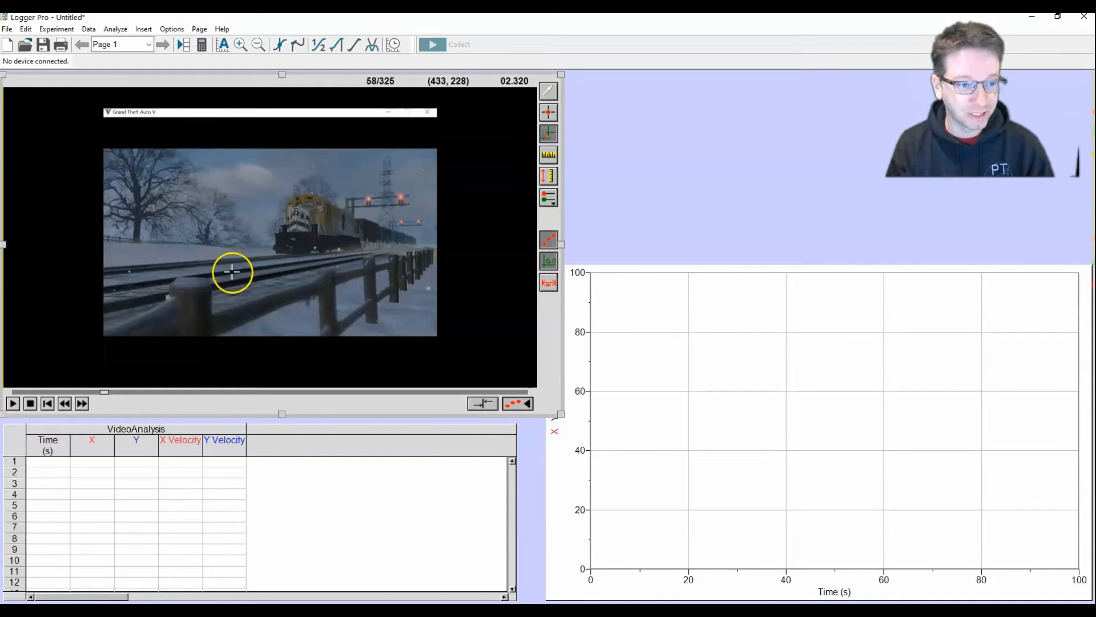
left_click(106, 238)
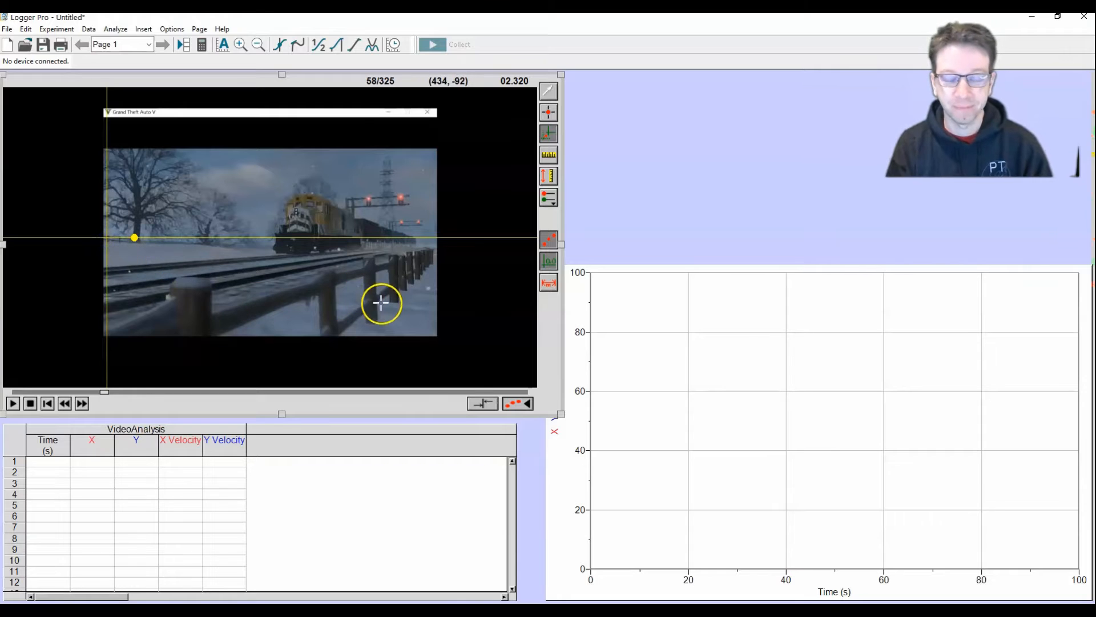
- Mark the train's front headlight with a tracking point in every movie frame from 58 to 81
left_click(548, 113)
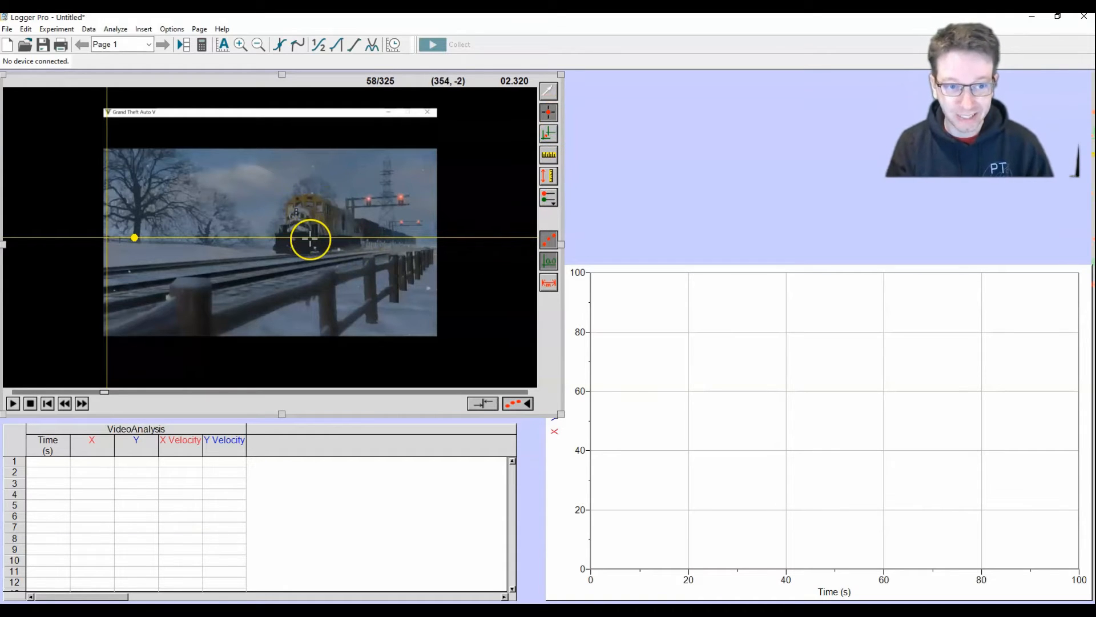
left_click(296, 209)
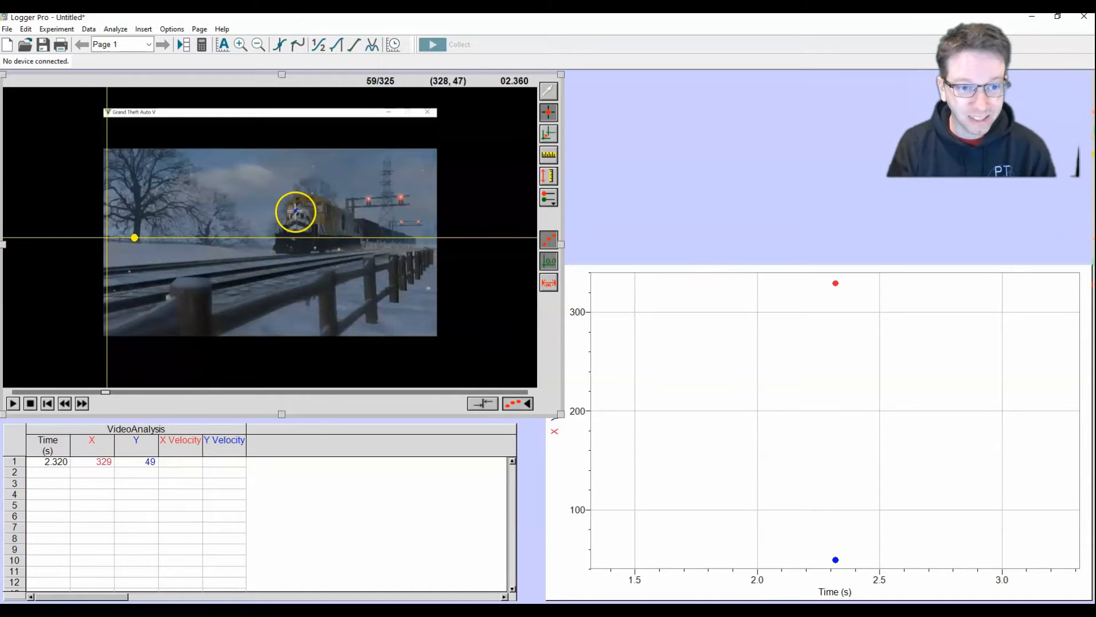
left_click(296, 211)
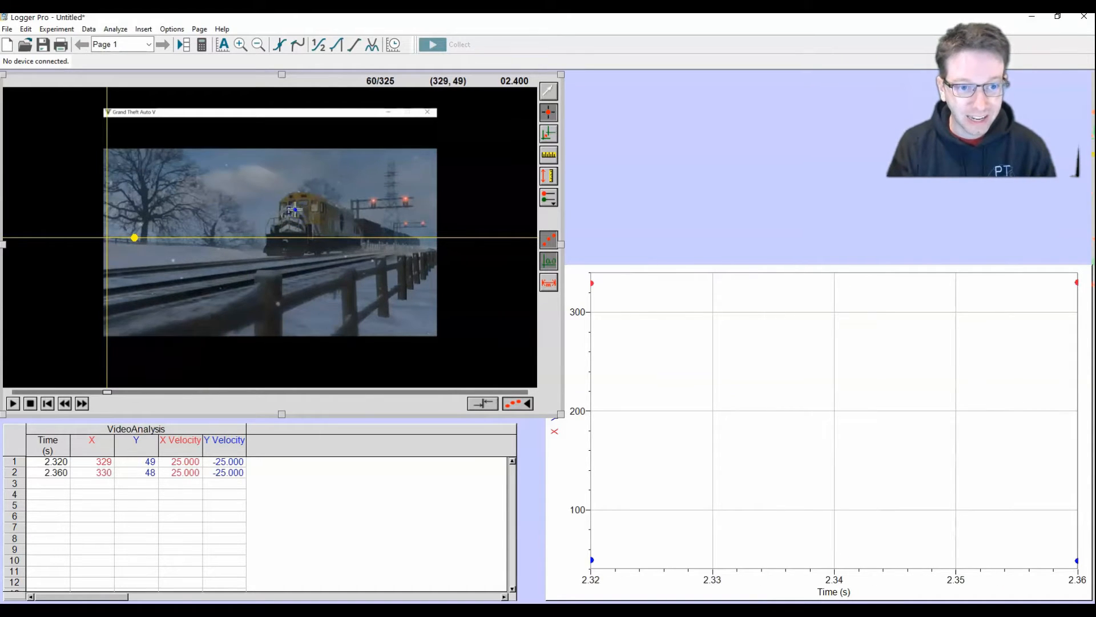
left_click(289, 209)
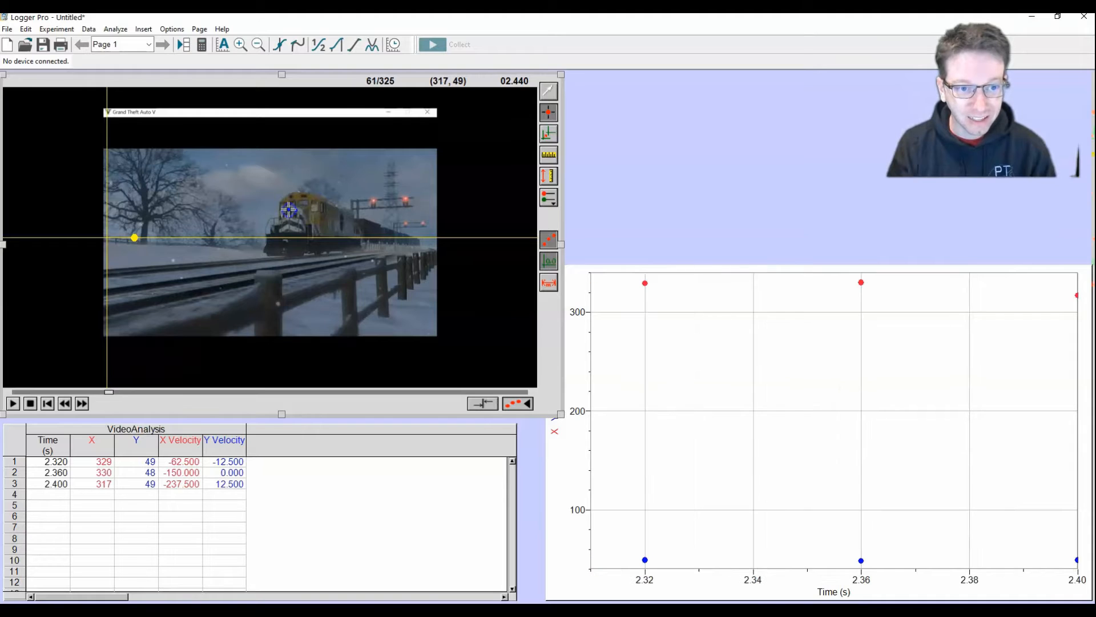
left_click(289, 209)
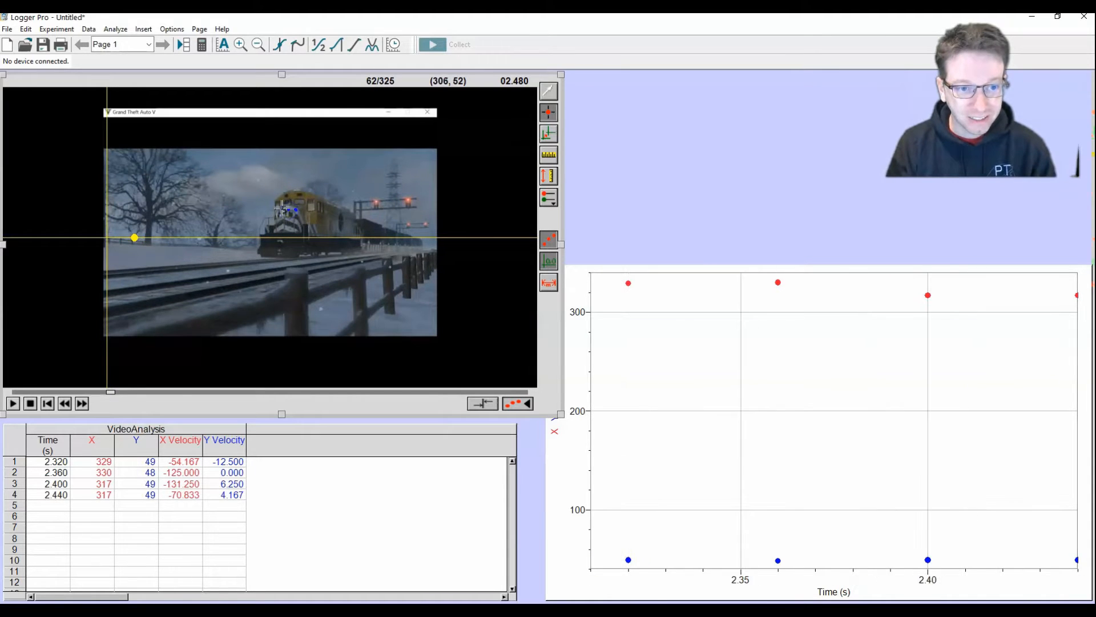
left_click(284, 207)
left_click(283, 207)
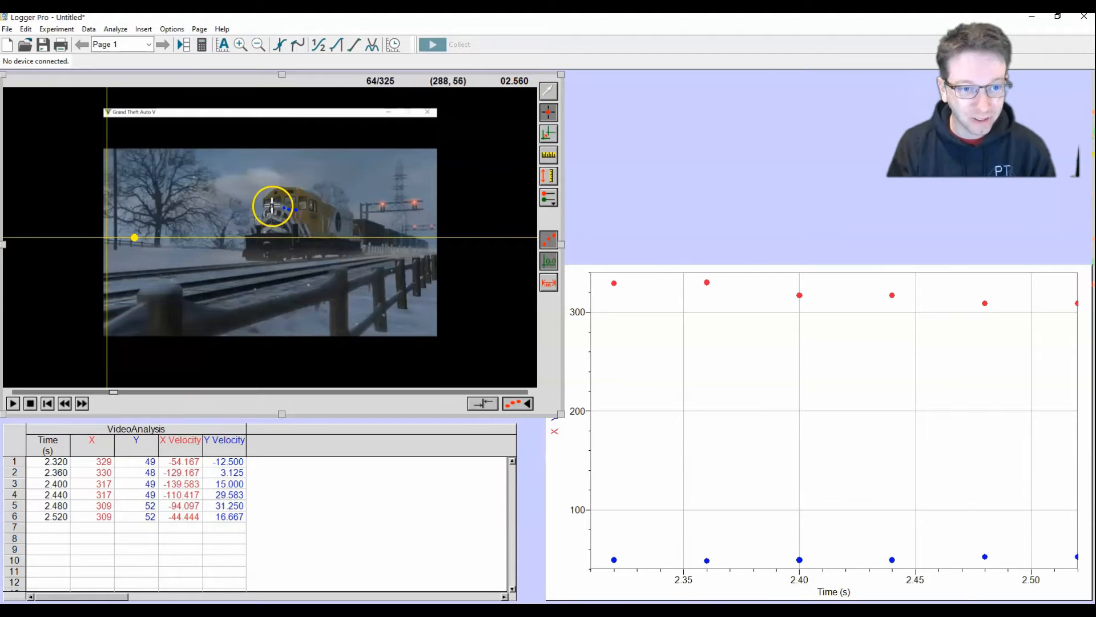
left_click(272, 207)
left_click(272, 206)
left_click(271, 207)
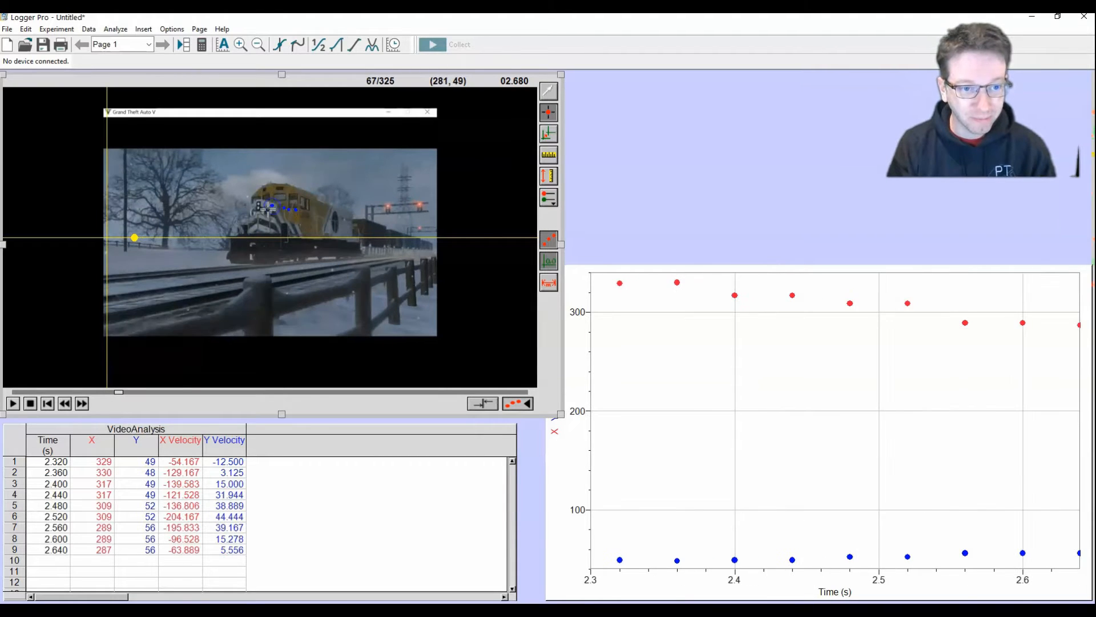
left_click(260, 202)
left_click(258, 201)
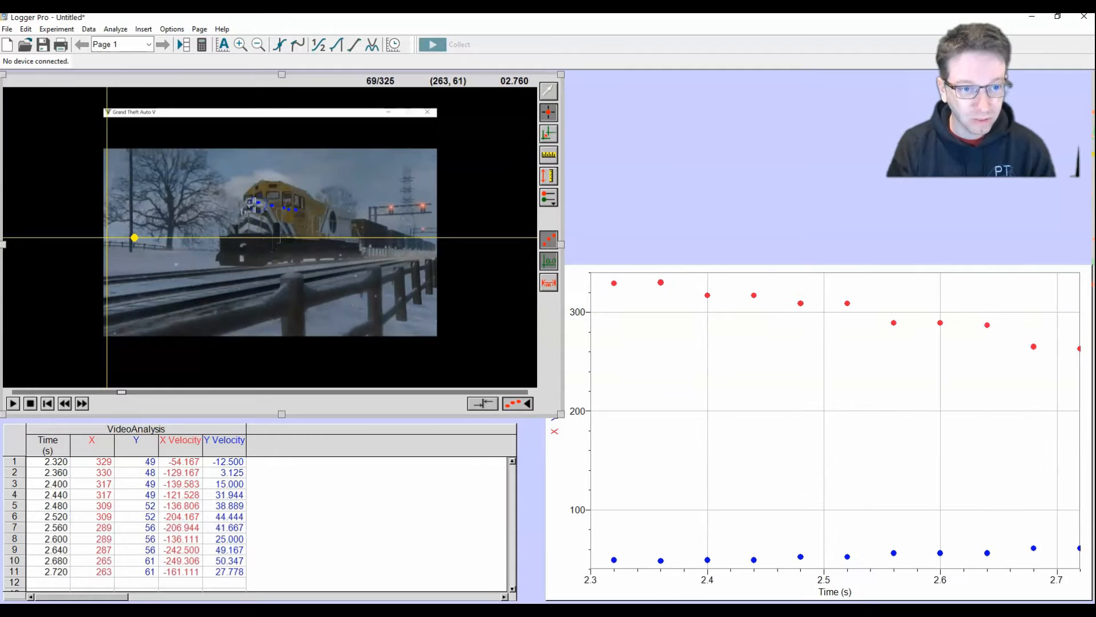
left_click(250, 202)
left_click(249, 202)
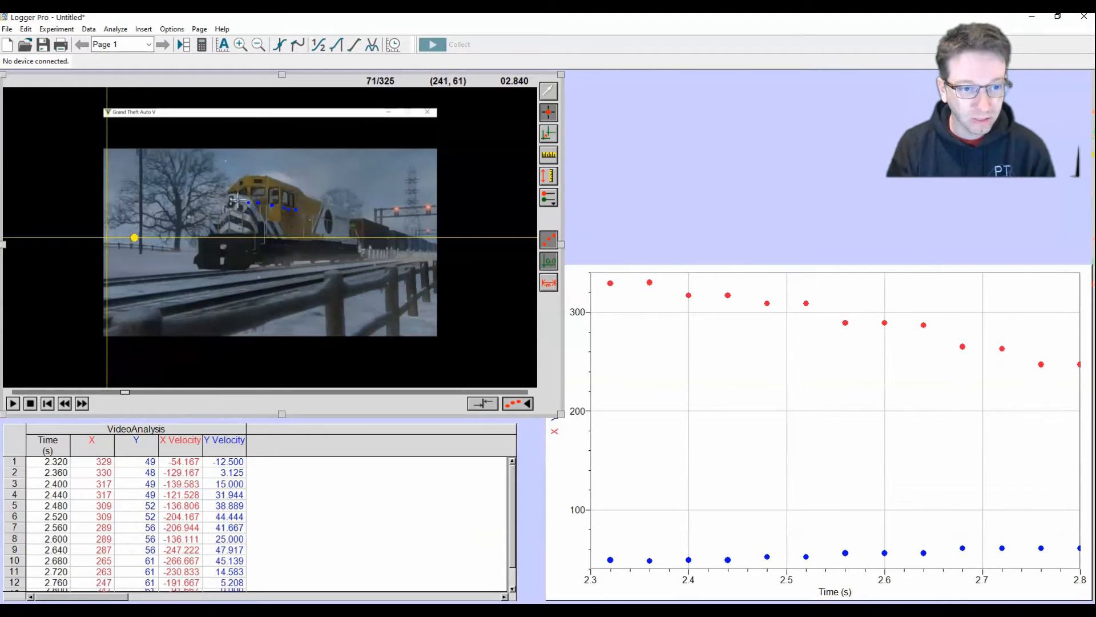
left_click(234, 202)
left_click(233, 203)
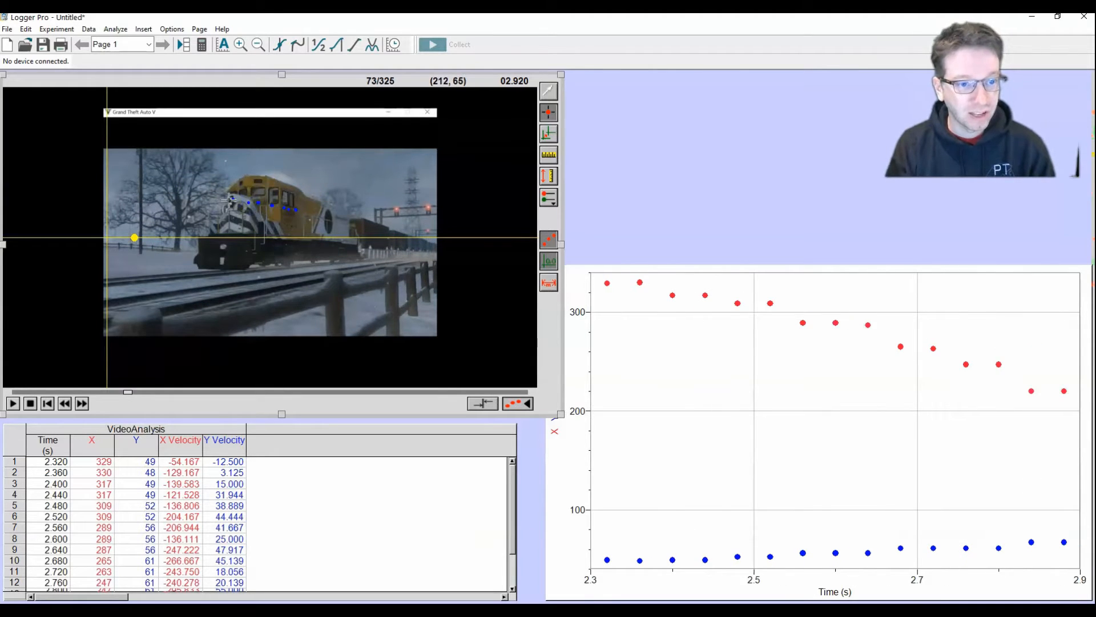
left_click(230, 201)
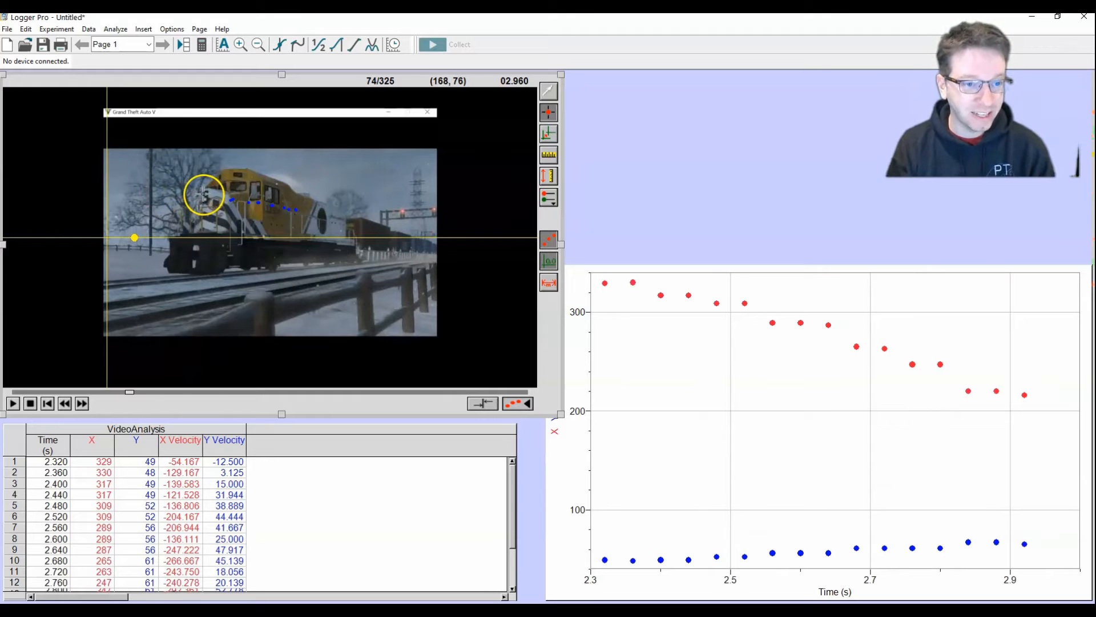
left_click(205, 194)
left_click(205, 194)
left_click(167, 186)
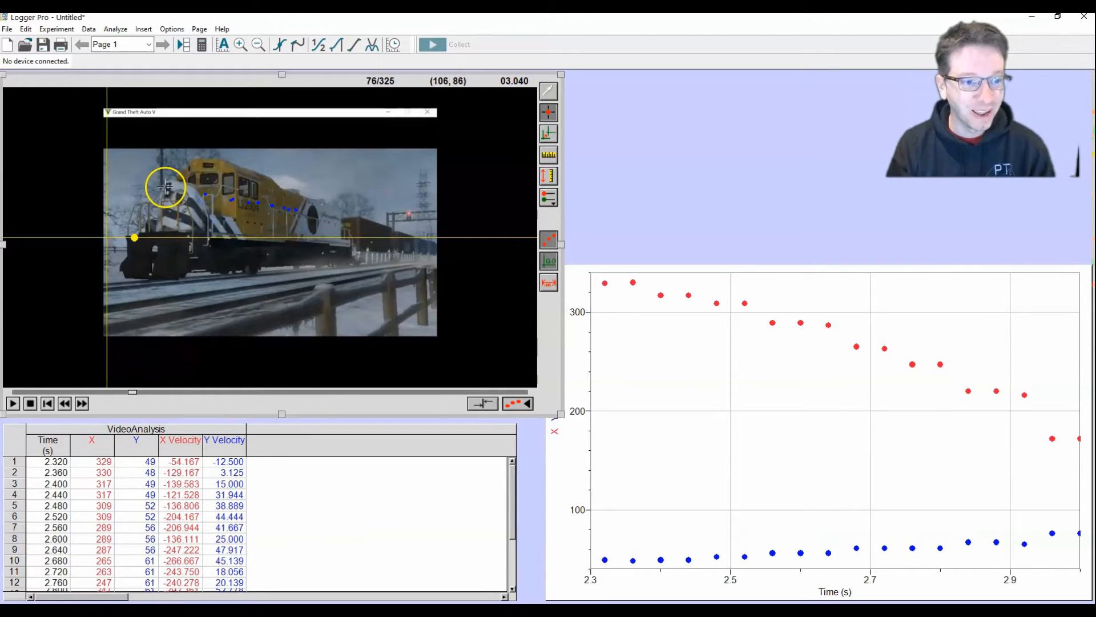
left_click(167, 186)
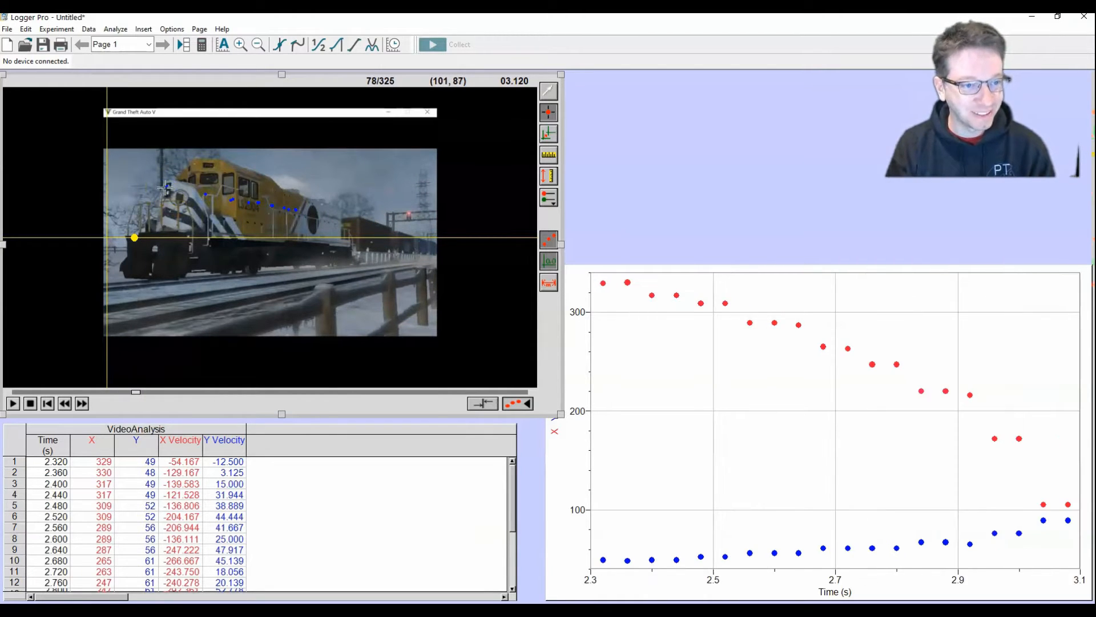
left_click(167, 186)
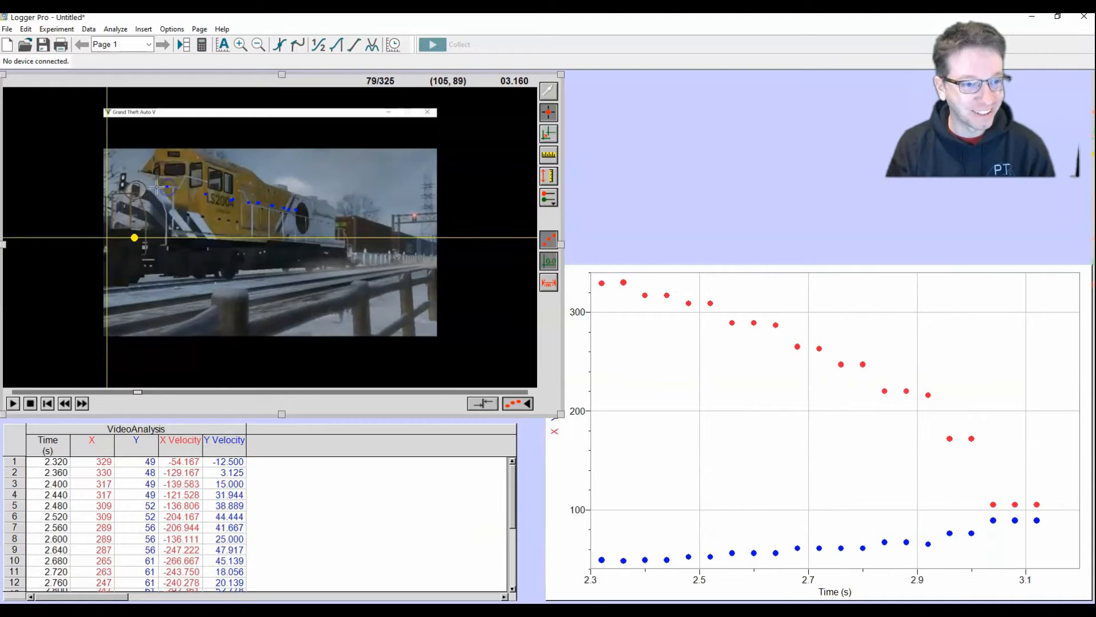
left_click(123, 178)
left_click(124, 178)
left_click(123, 178)
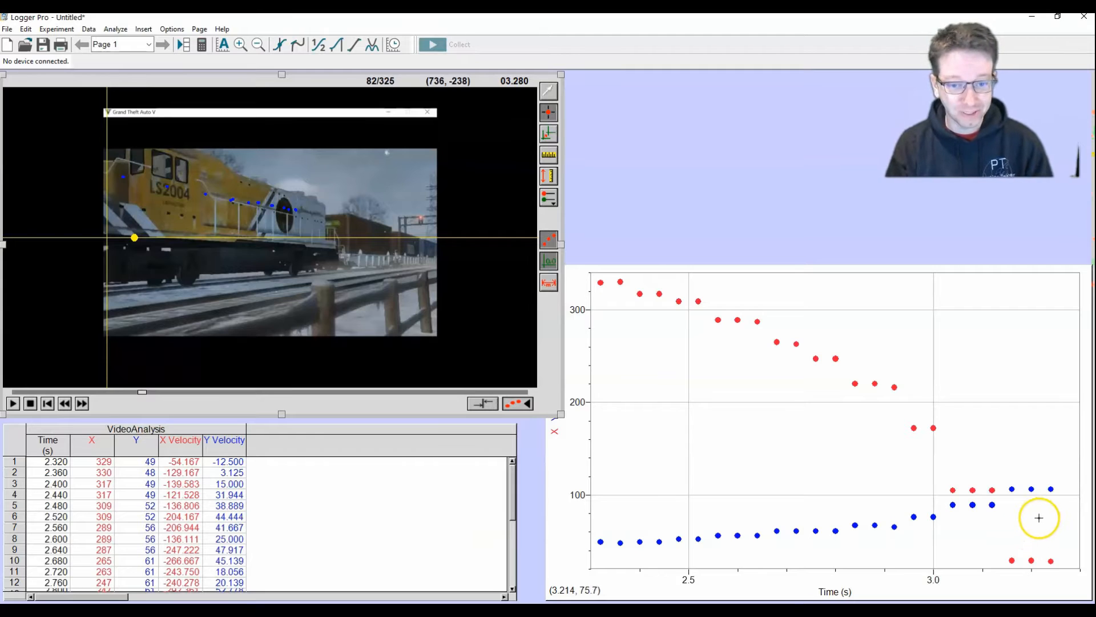
- Narrow the movie clear of the graph's axis labels and set a scale of 3 m along the locomotive's height in frame 82
left_click_drag(561, 244, 537, 244)
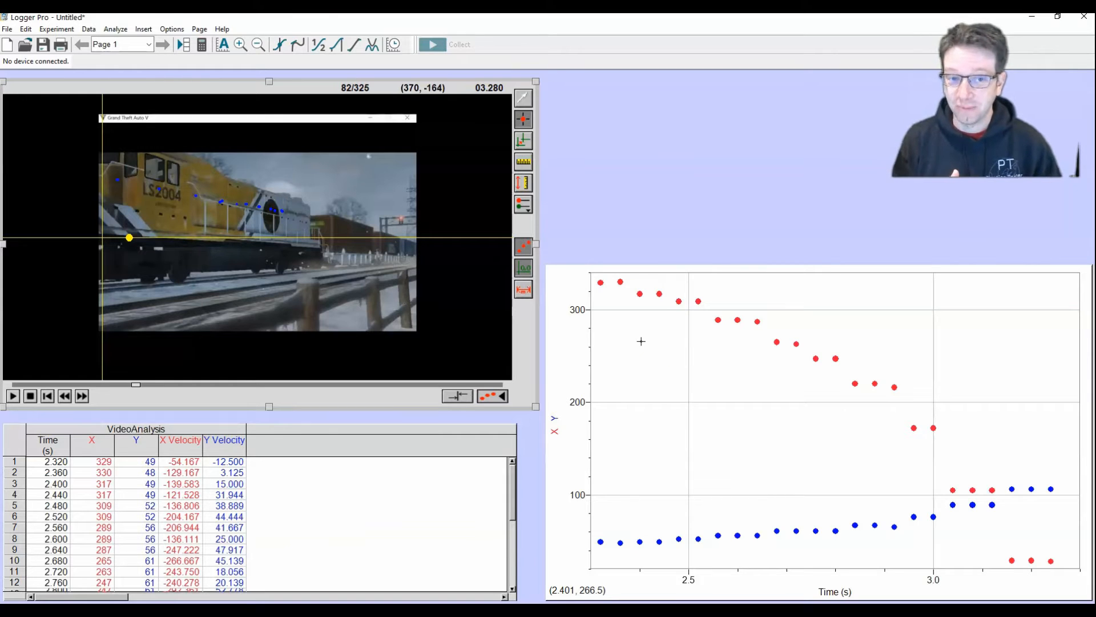
left_click(523, 162)
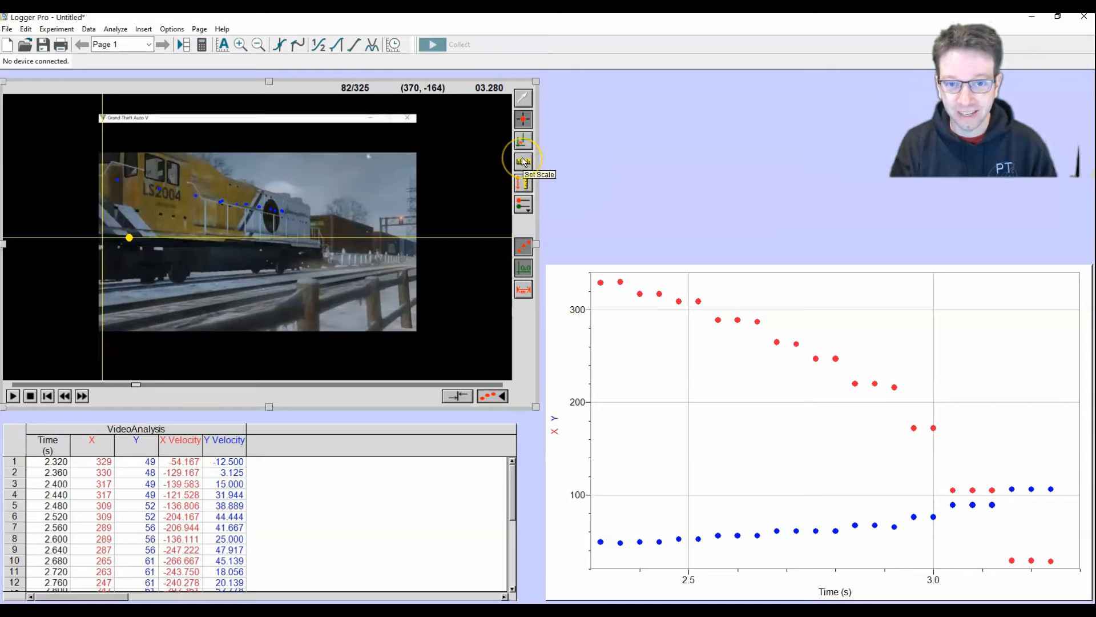
left_click(523, 162)
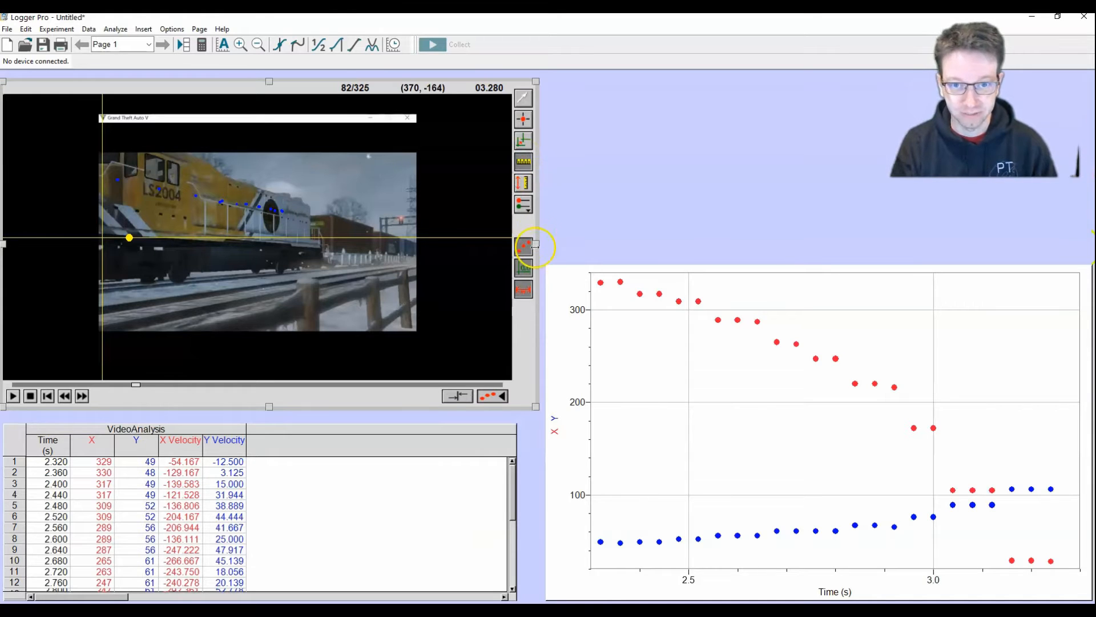
left_click(45, 609)
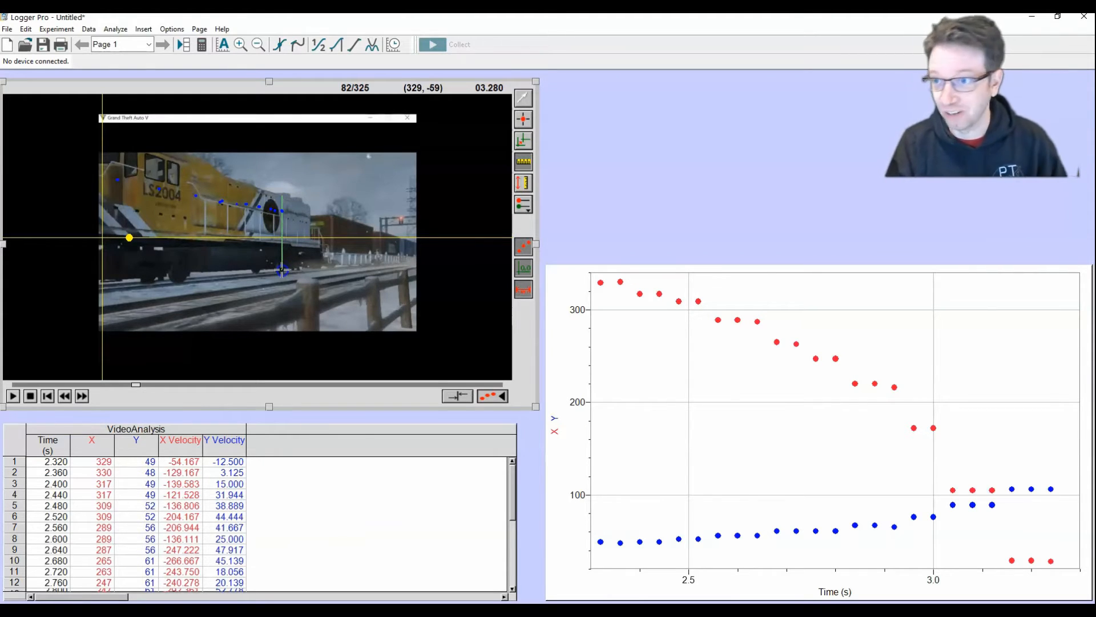
left_click_drag(282, 269, 282, 270)
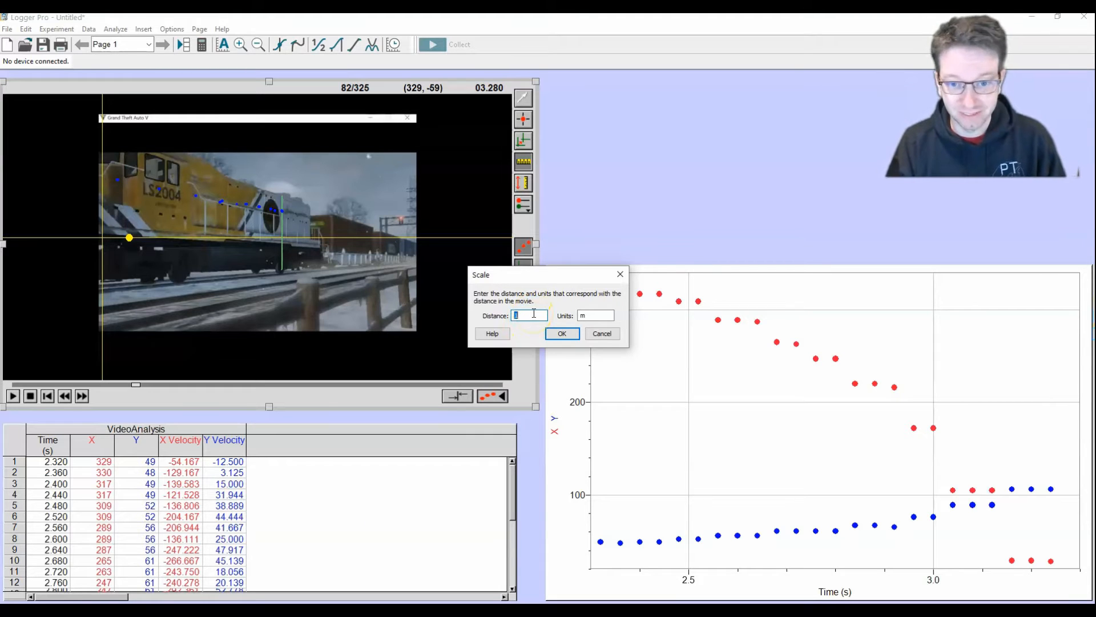
type("20")
left_click(561, 334)
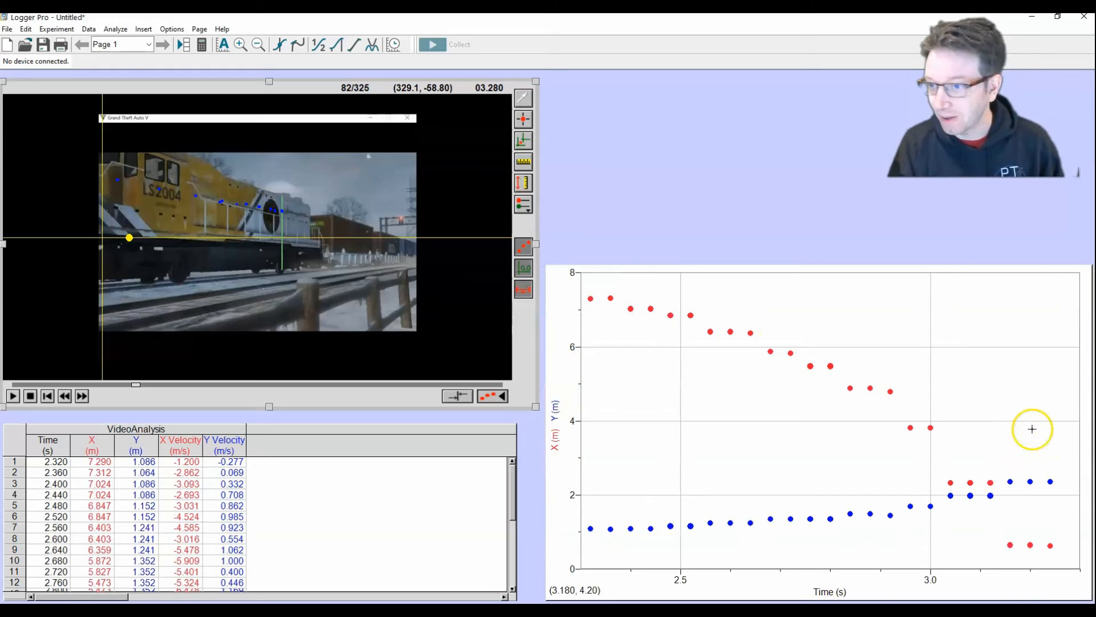
- Apply a linear fit to the X position data and place its results box in the empty area beneath the X points
left_click(604, 427)
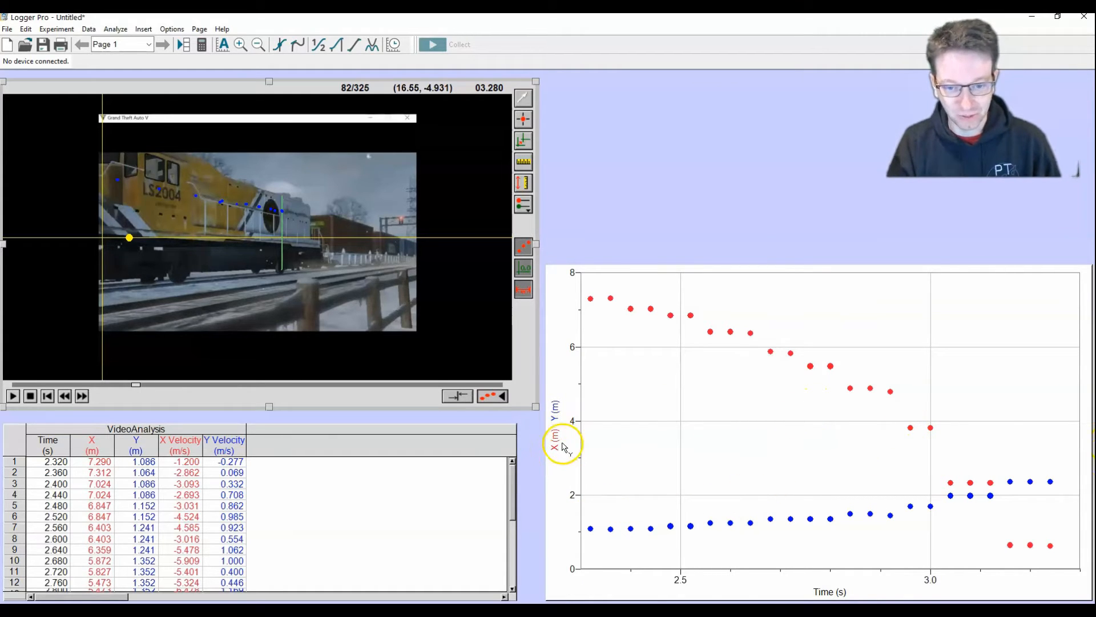
left_click(355, 44)
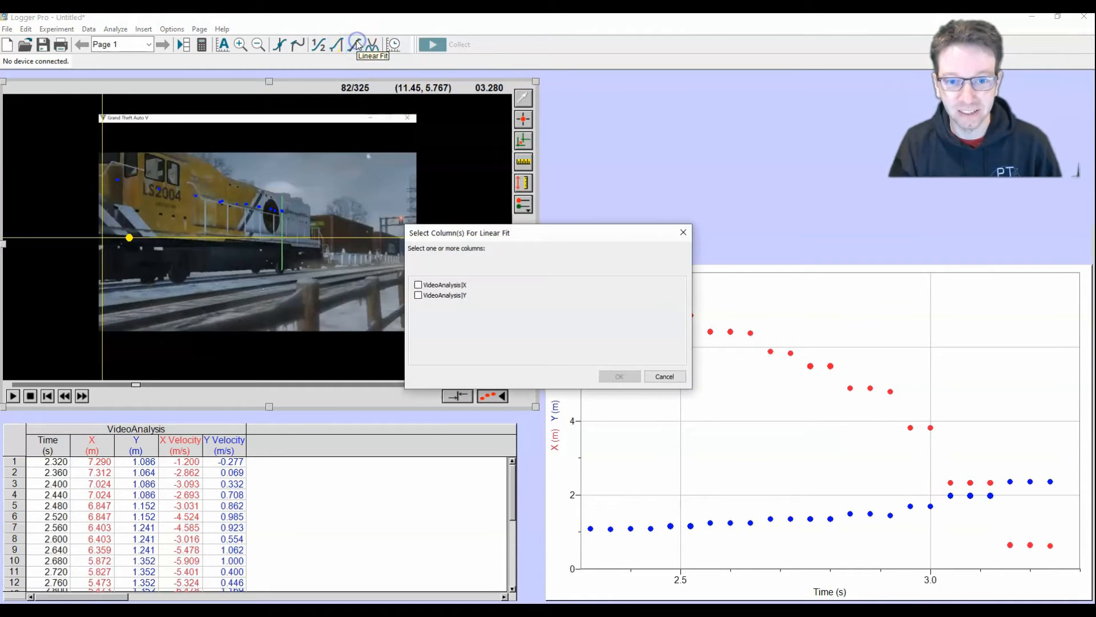
left_click(418, 284)
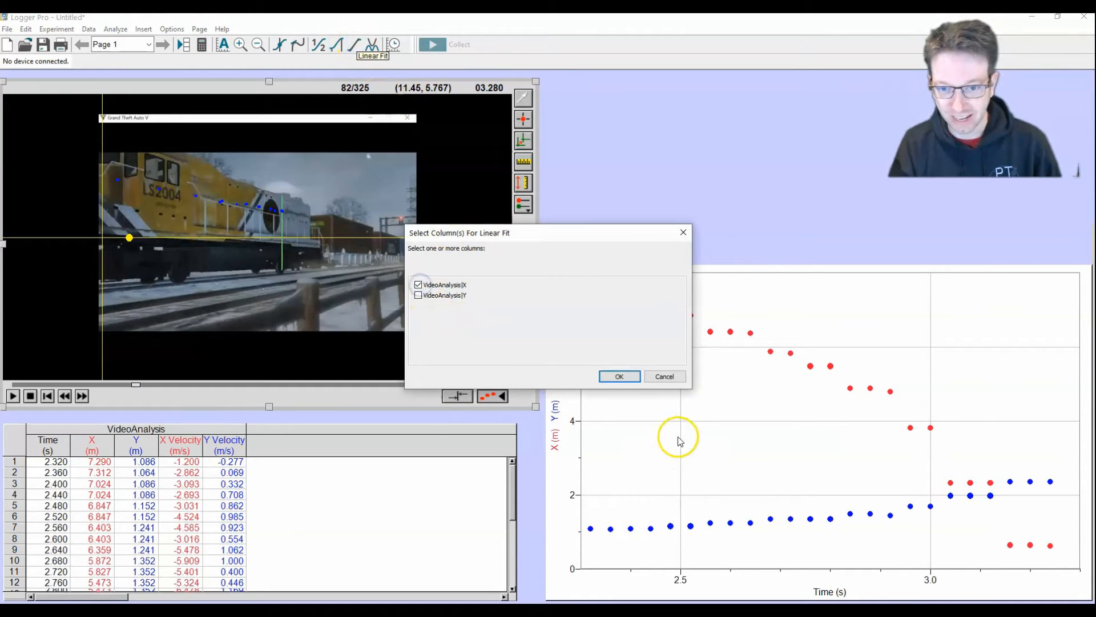
left_click(619, 376)
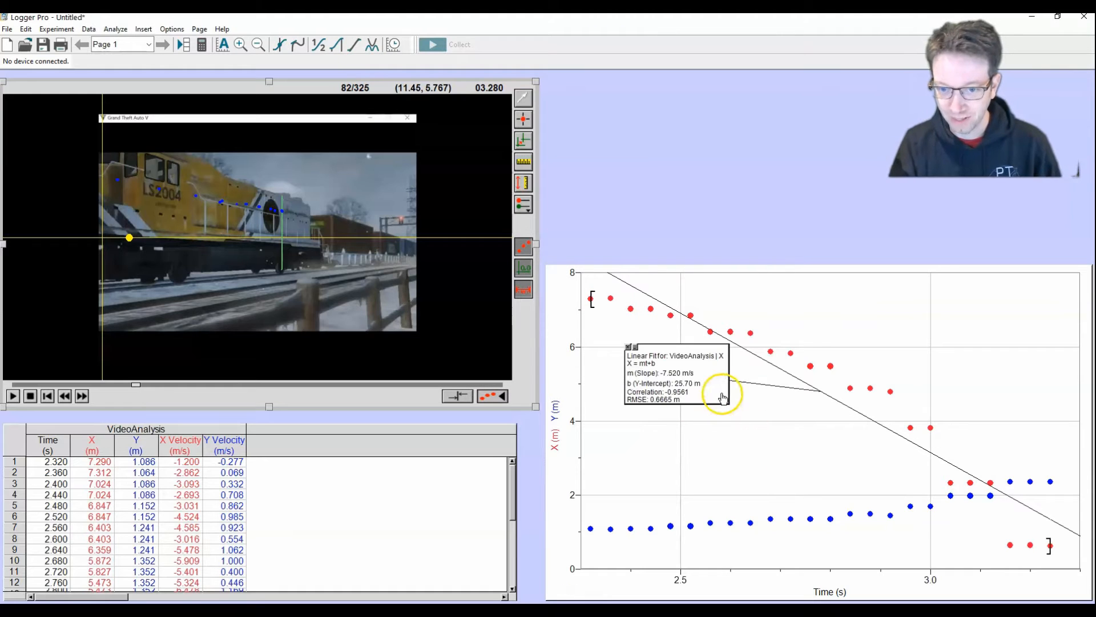
left_click_drag(727, 392, 689, 406)
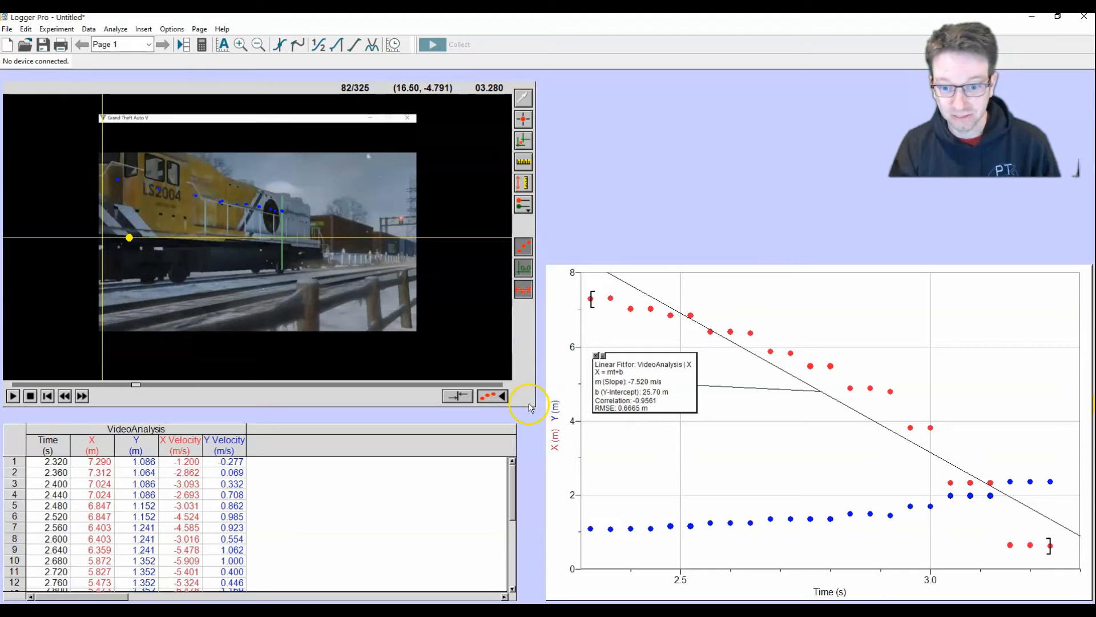
- Apply a linear fit to the Y position data and place its results box directly beneath the X fit's box
left_click(350, 49)
left_click(419, 295)
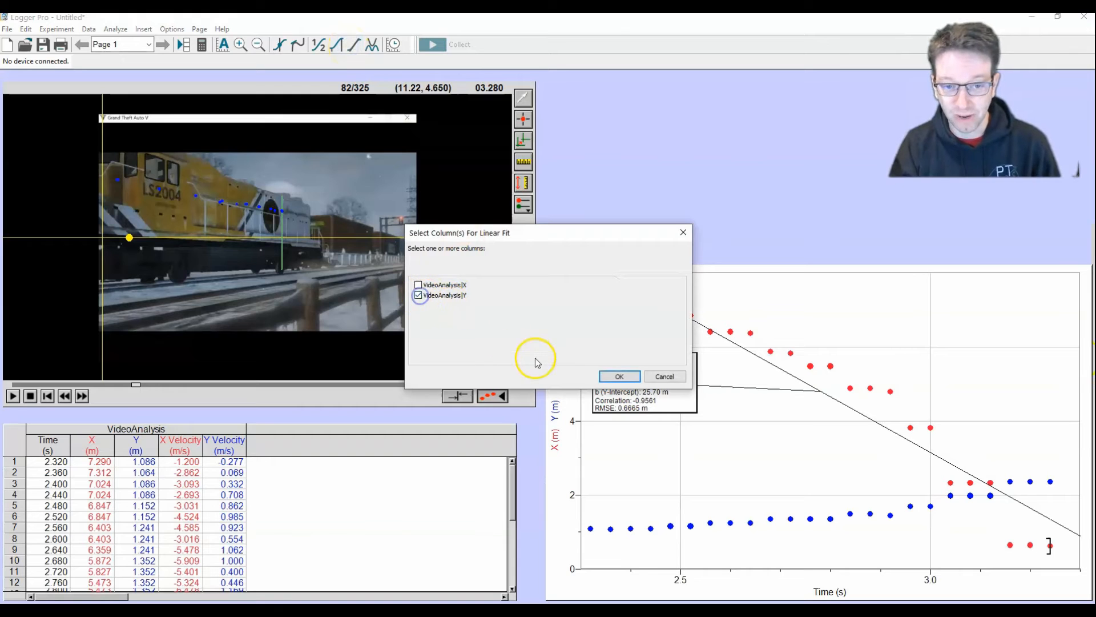
left_click(617, 375)
left_click_drag(701, 384, 669, 464)
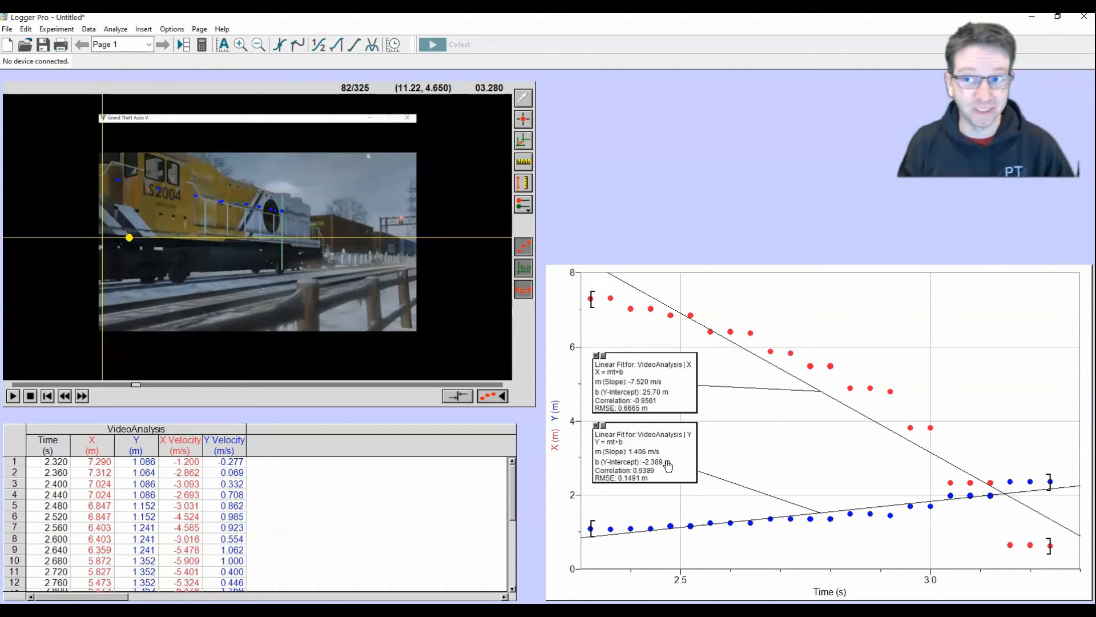
- Return the movie to frame 58 and add a second point series, ready for marking points
left_click(269, 362)
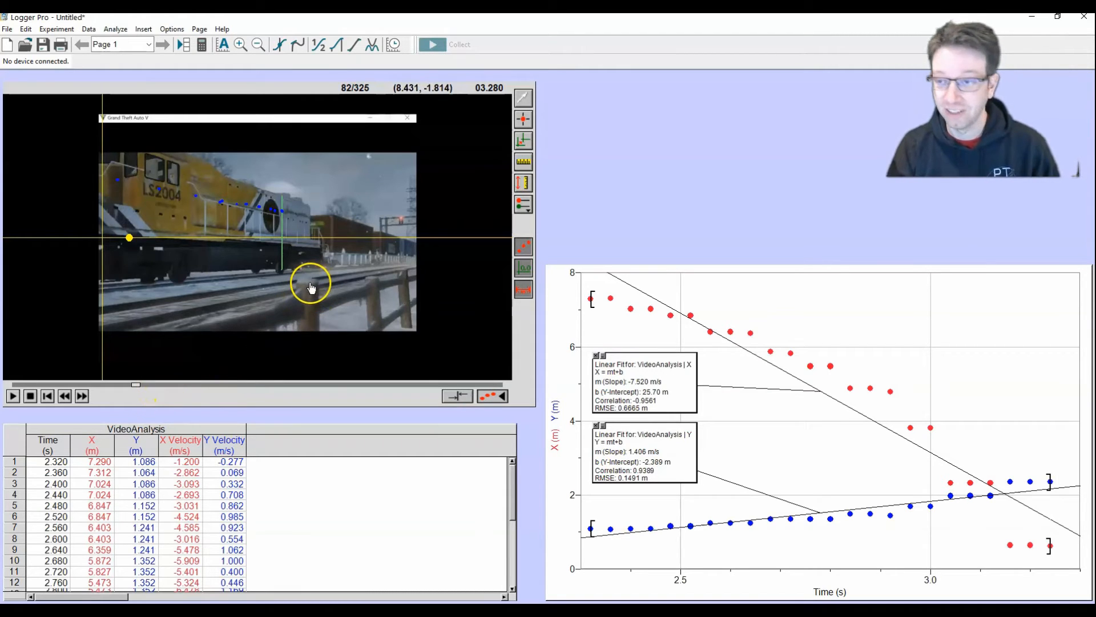
left_click(137, 386)
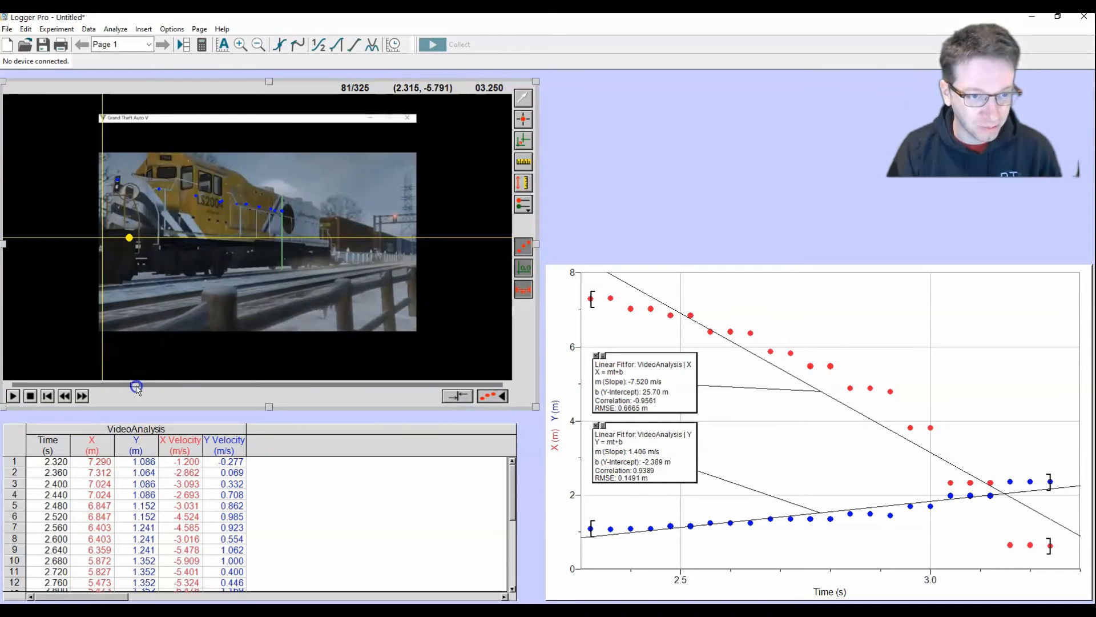
left_click_drag(137, 387, 103, 390)
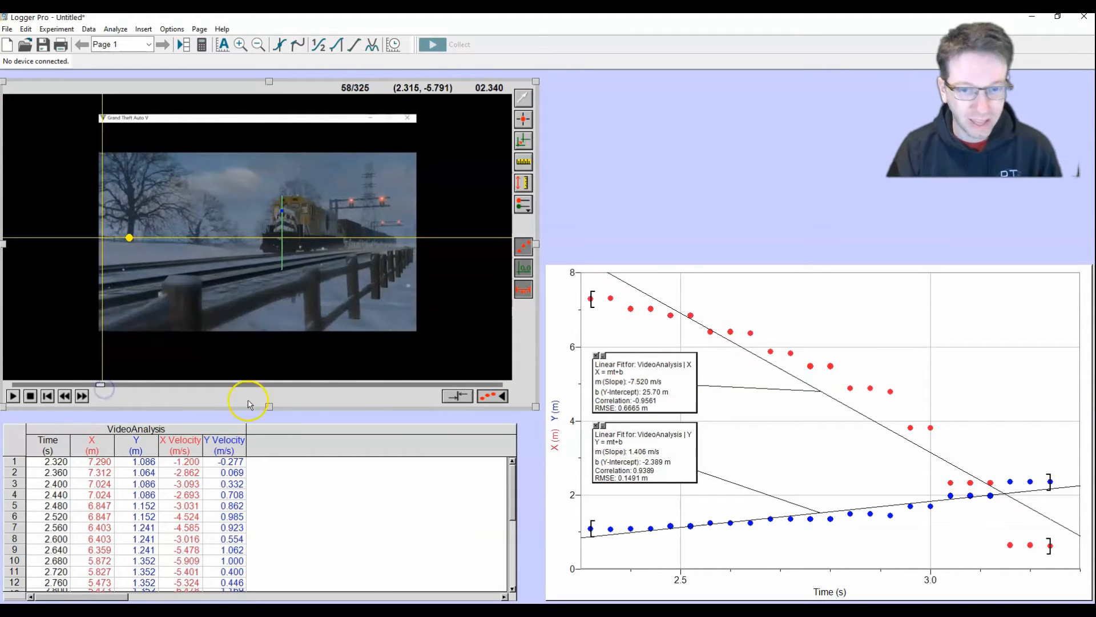
left_click(522, 207)
left_click(560, 217)
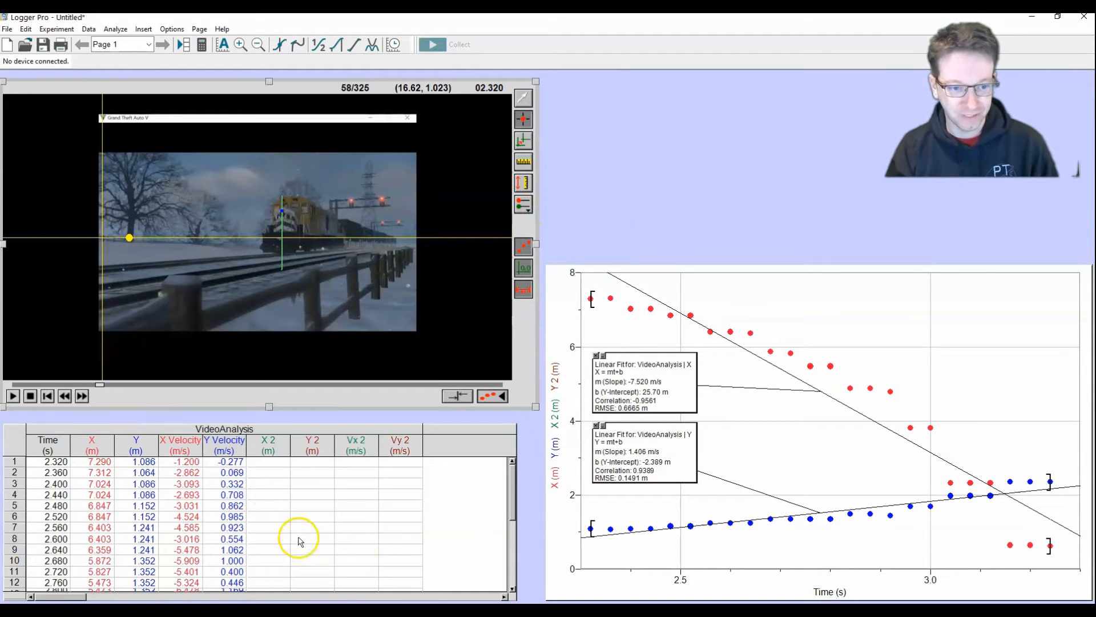
left_click(527, 141)
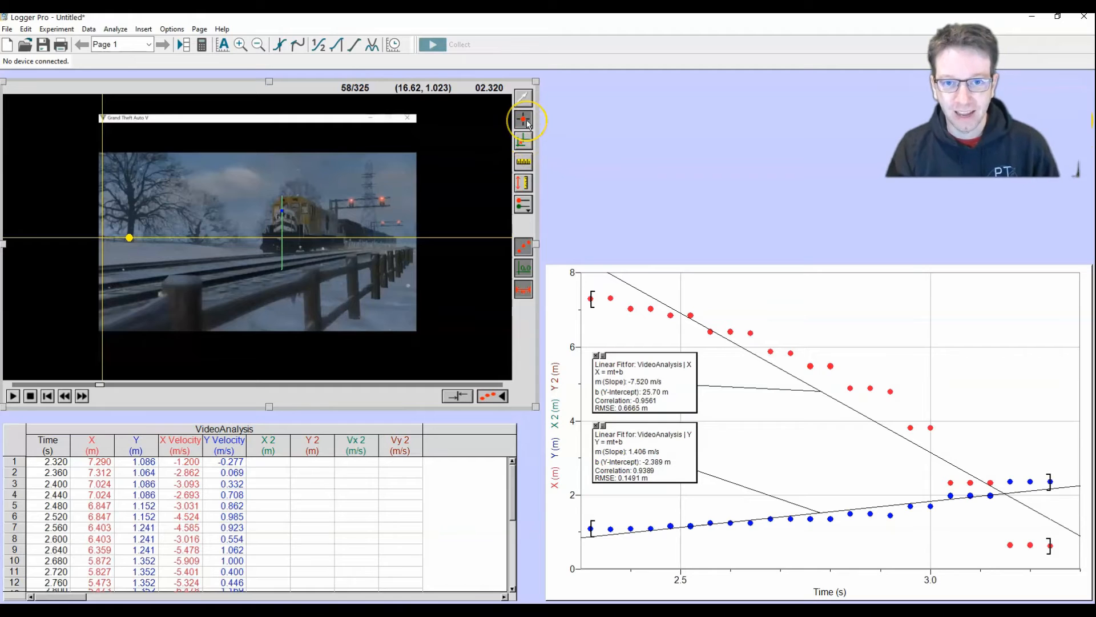
left_click(522, 208)
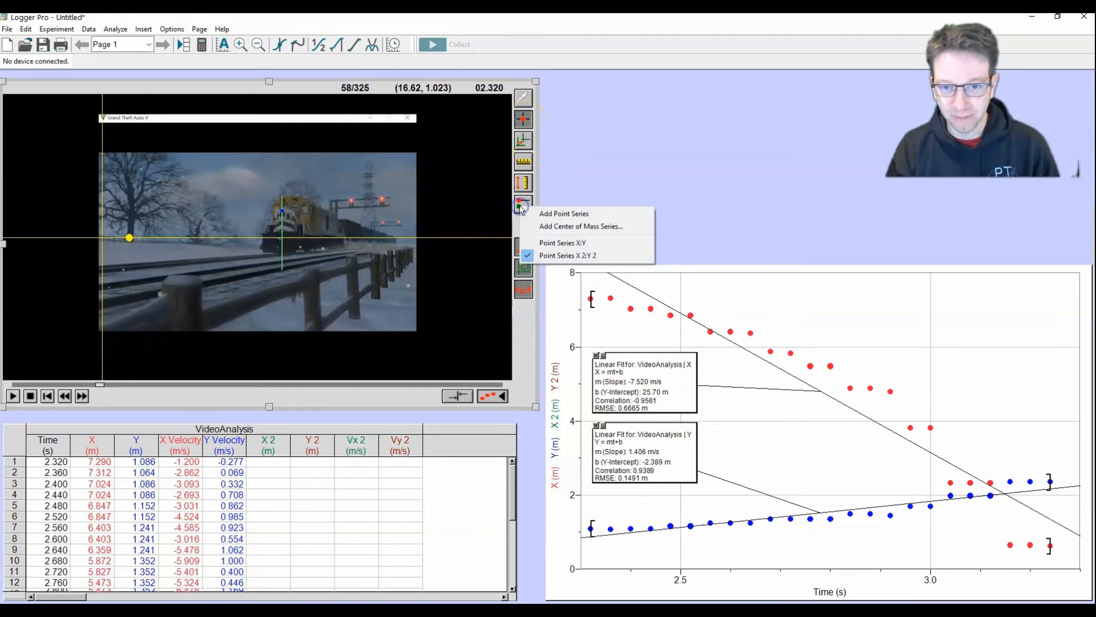
left_click(523, 122)
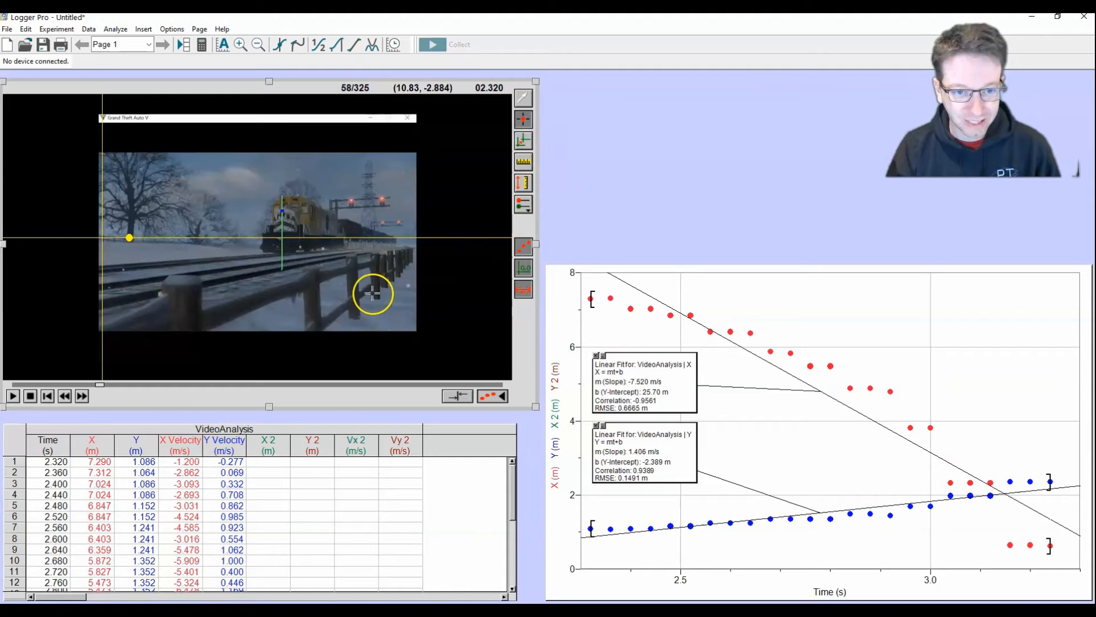
- Mark the top of the distant fence post with a tracking point in every movie frame from 58 to 73
left_click(352, 256)
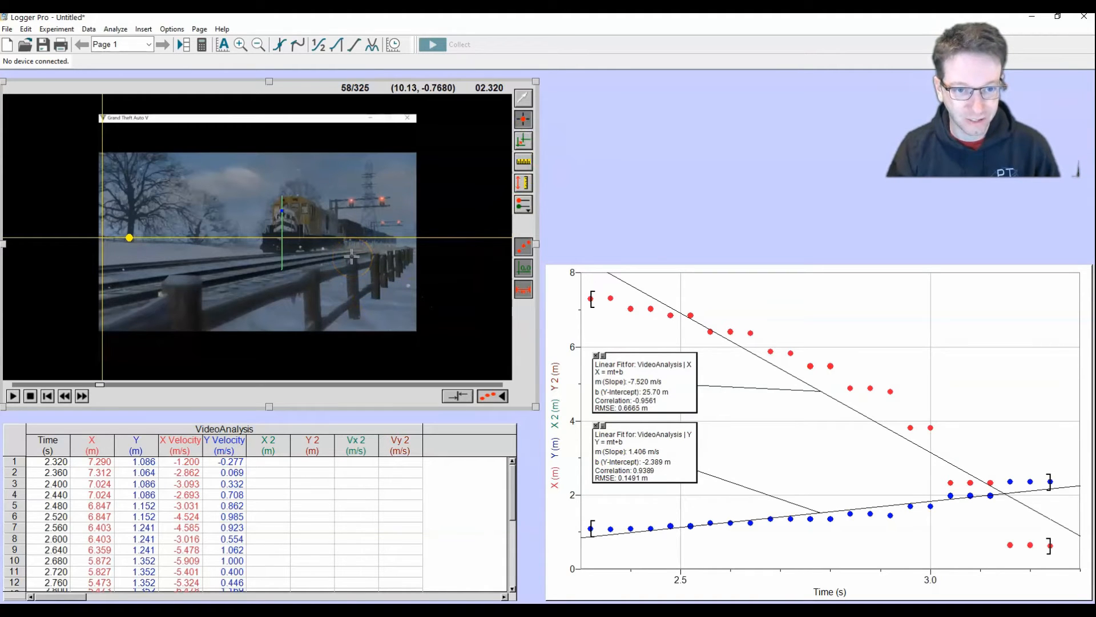
left_click(352, 256)
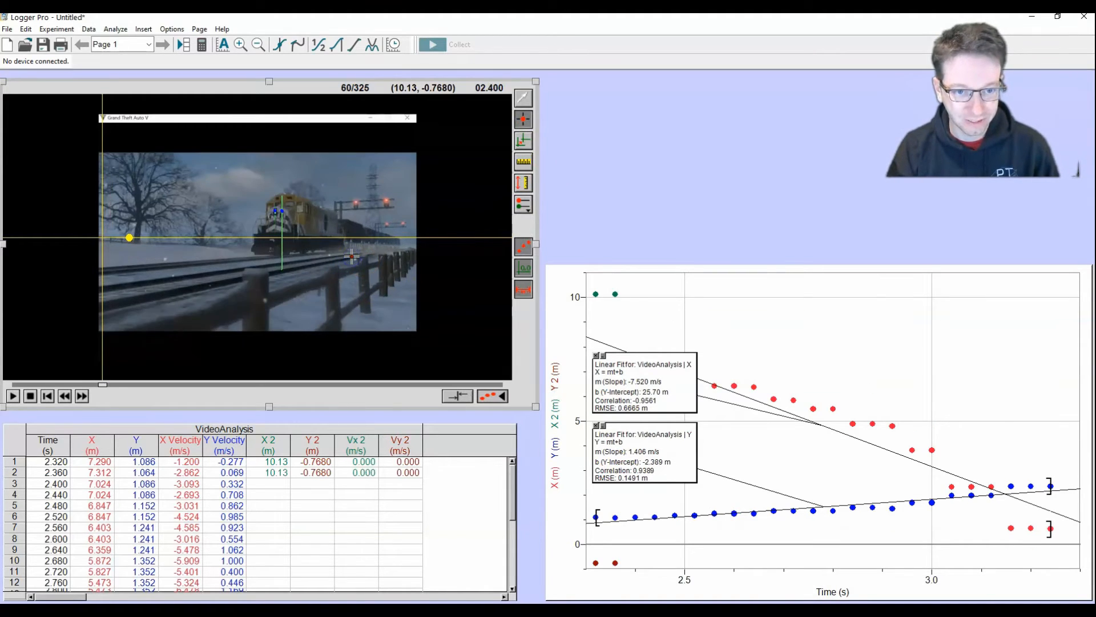
left_click(362, 257)
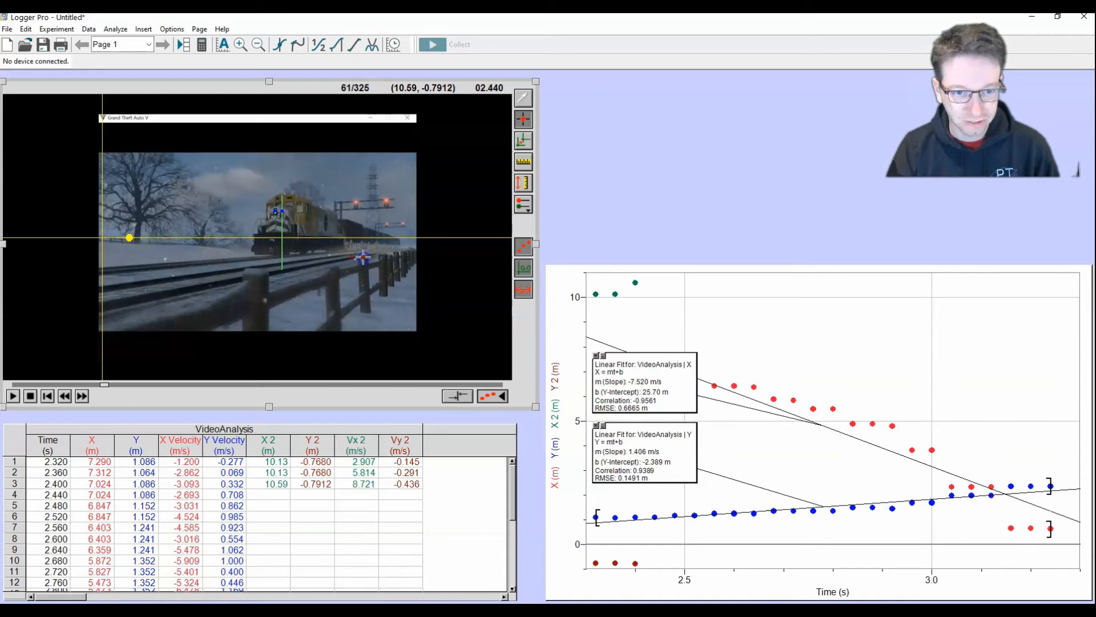
left_click(363, 257)
left_click(370, 258)
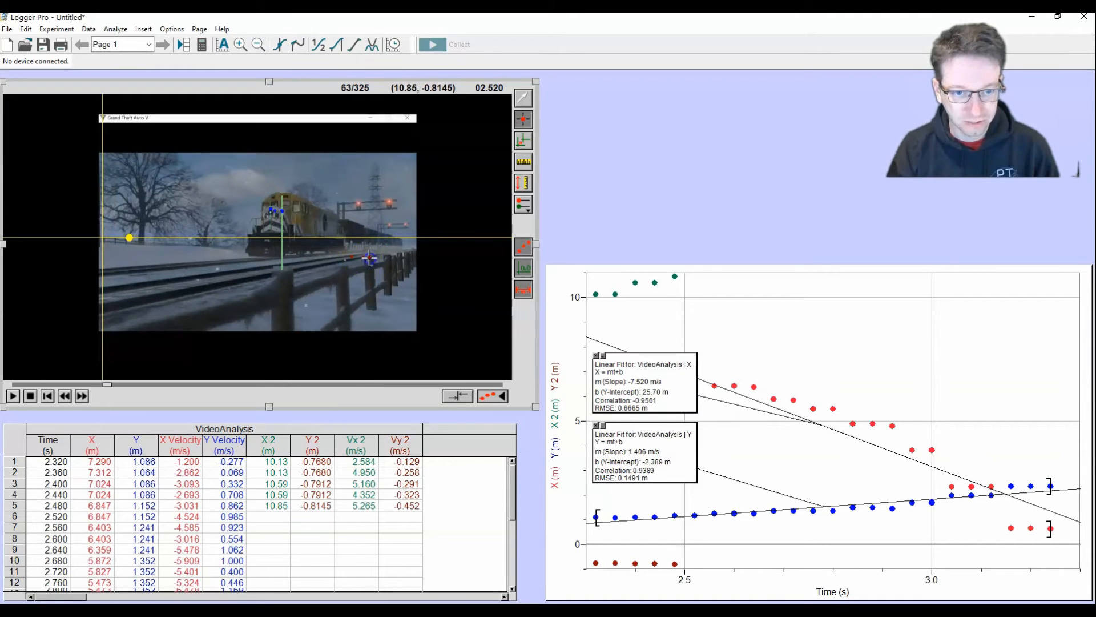
left_click(369, 259)
left_click(383, 259)
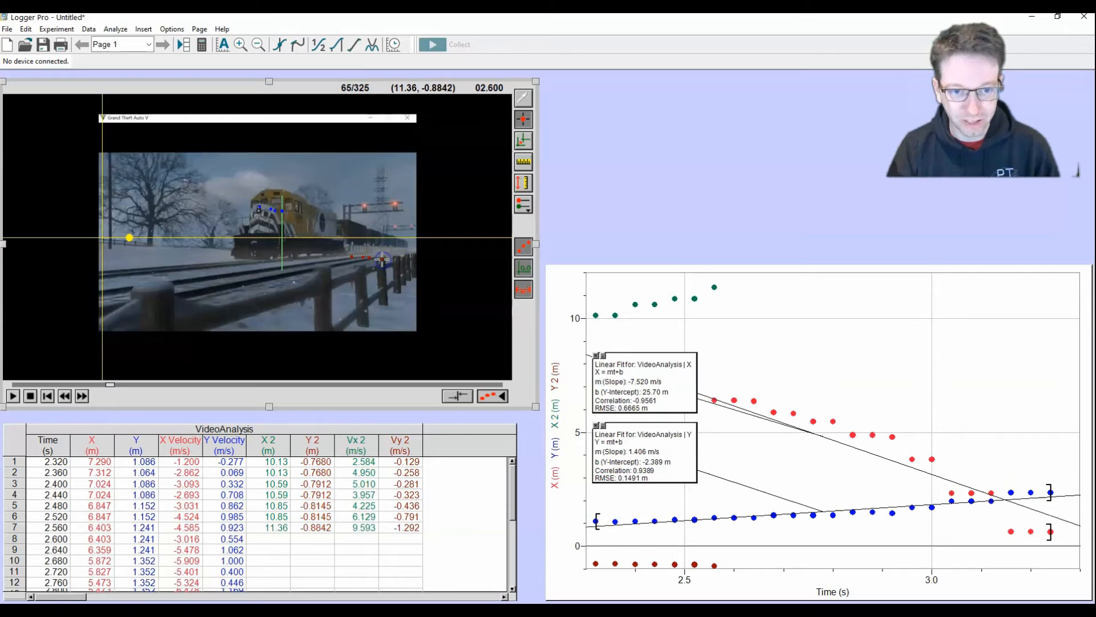
left_click(383, 260)
left_click(382, 259)
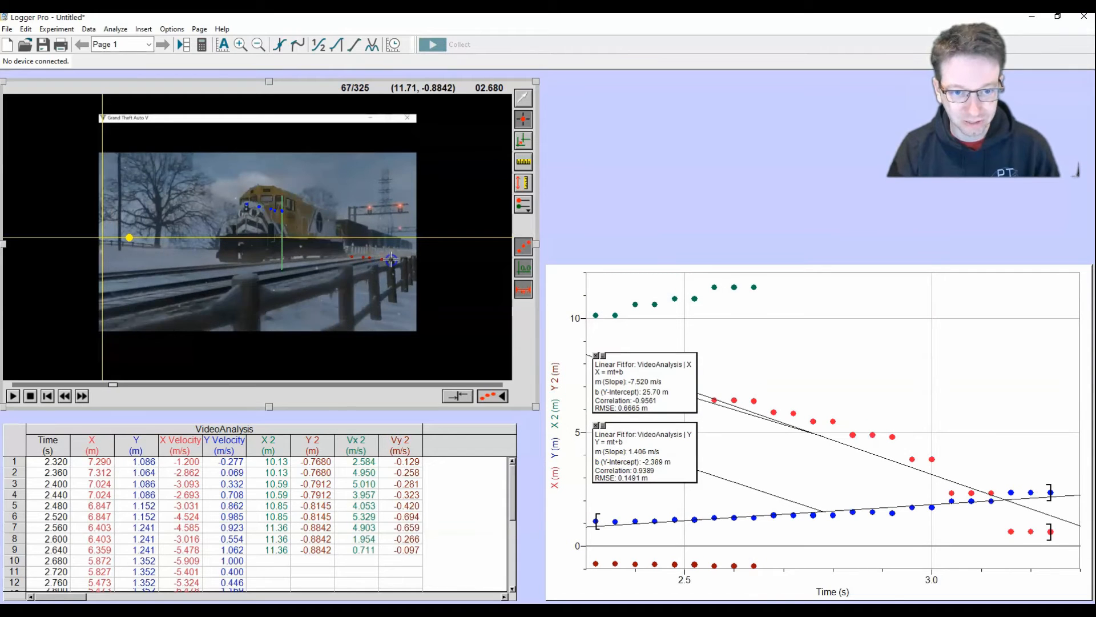
left_click(391, 260)
left_click(392, 260)
left_click(395, 261)
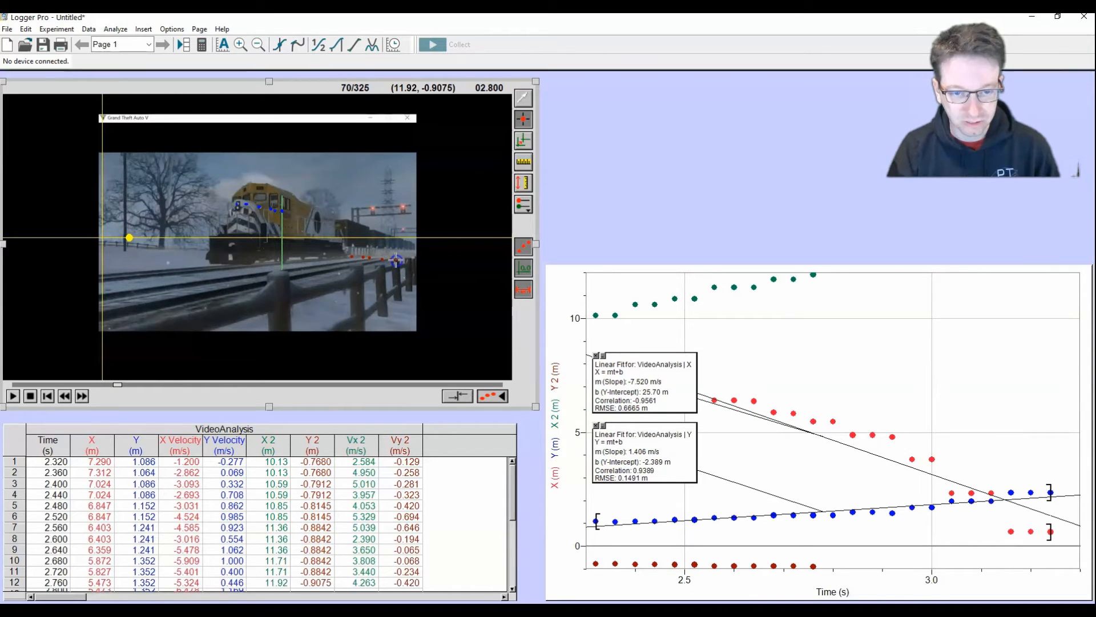
left_click(399, 261)
left_click(401, 261)
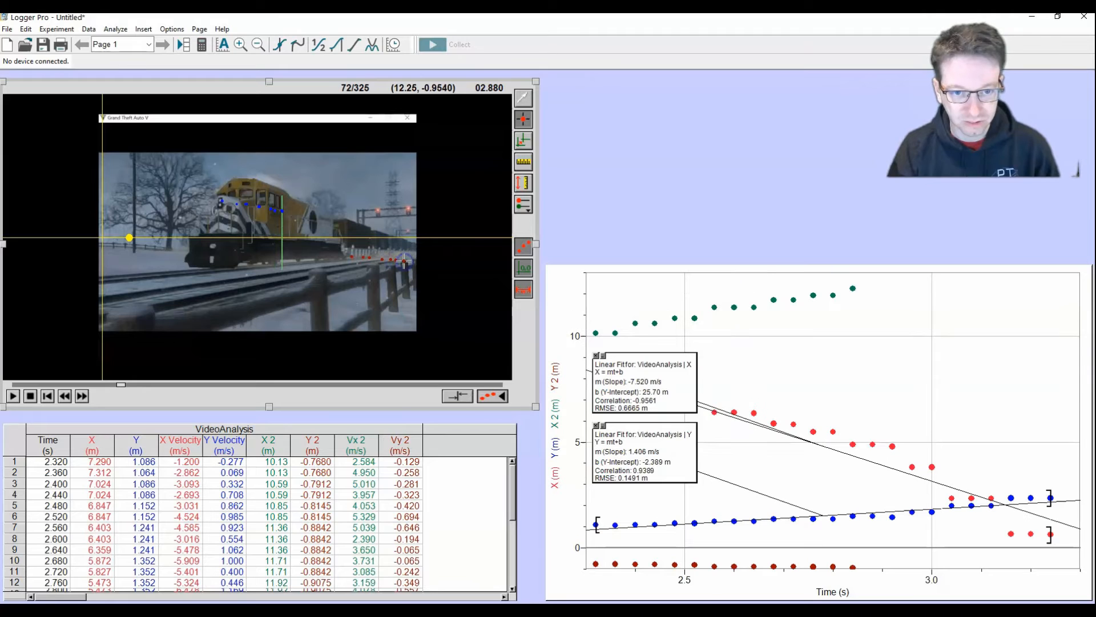
left_click(406, 262)
left_click(407, 262)
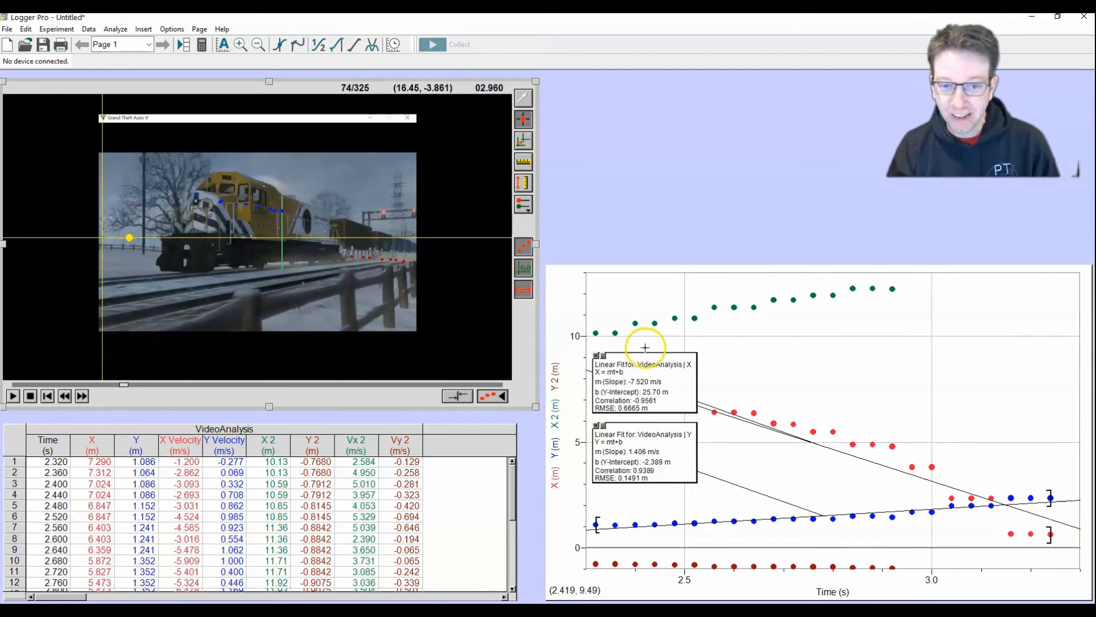
- Apply a linear fit to the X 2 data and move its results box clear of the X fit's box
left_click(354, 45)
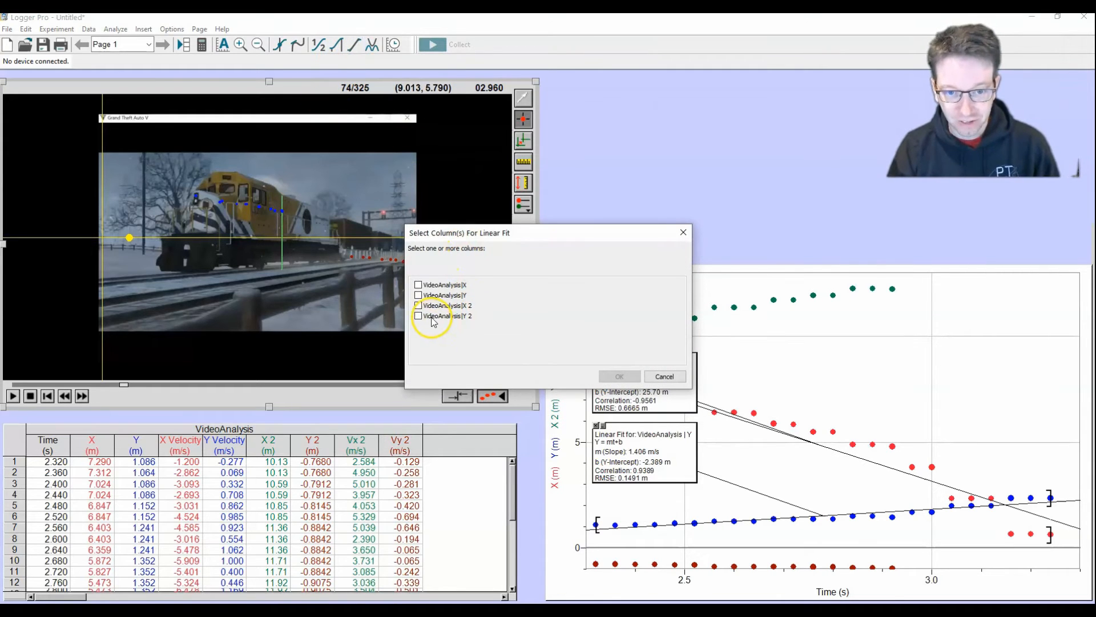
left_click(418, 305)
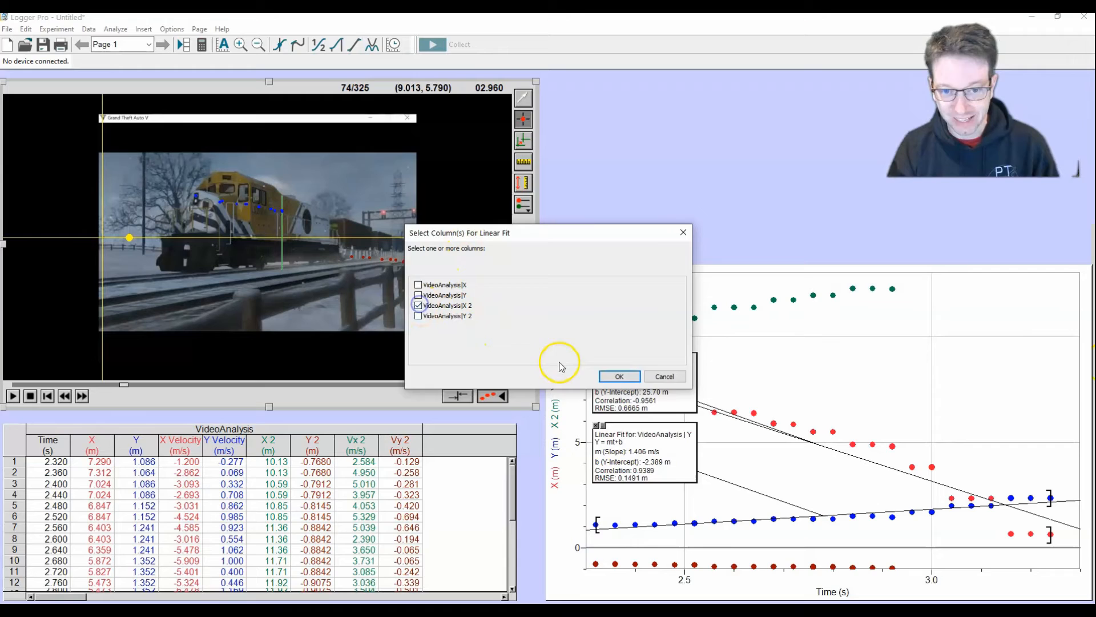
left_click(617, 376)
left_click_drag(657, 382, 756, 373)
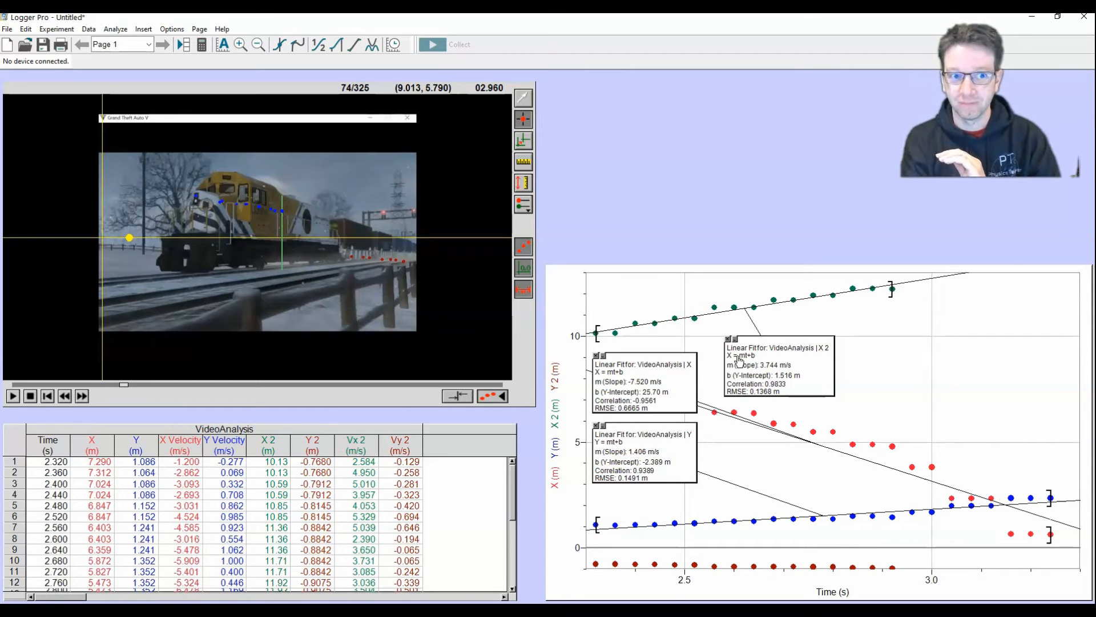
- Advance the movie to frame 113 and set a new distance scale of 3 m along the length of the SUV
left_click_drag(124, 384, 183, 384)
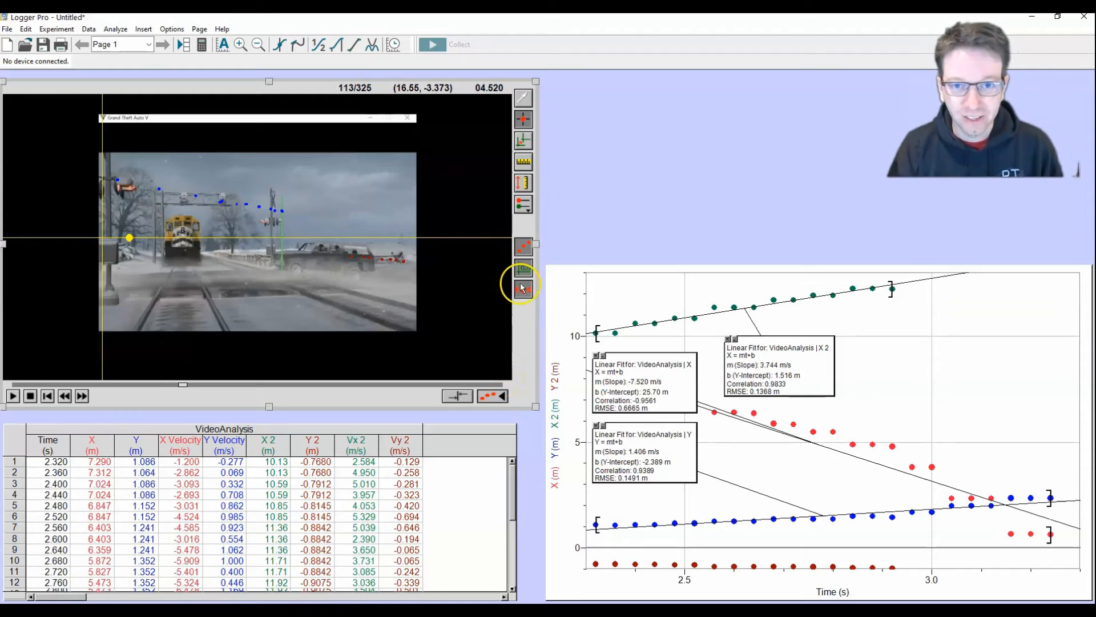
left_click(525, 168)
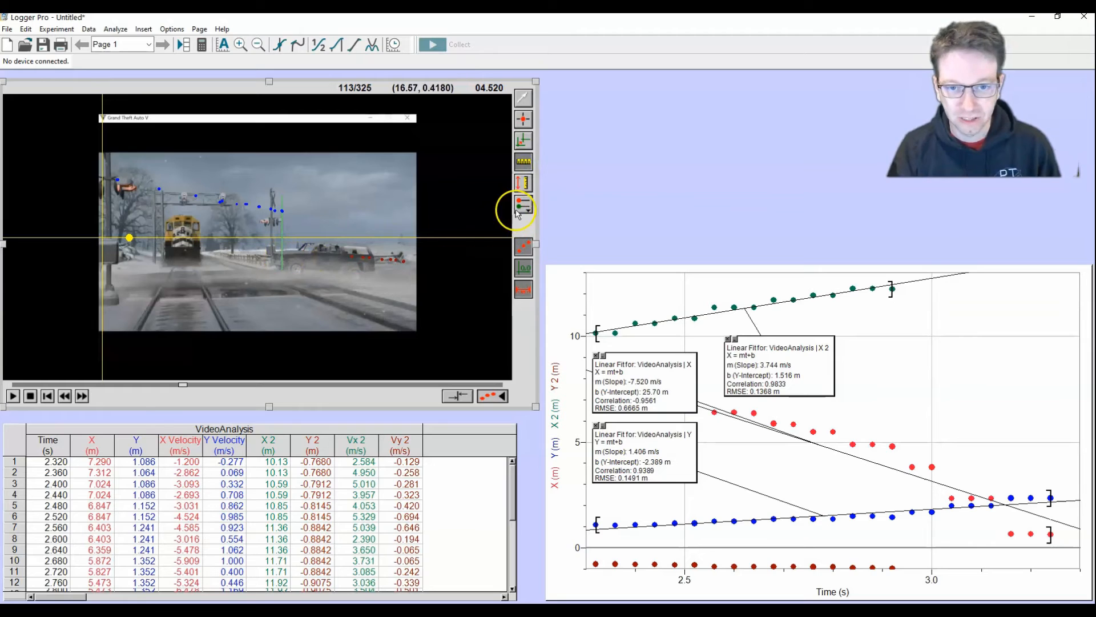
left_click_drag(273, 259, 374, 258)
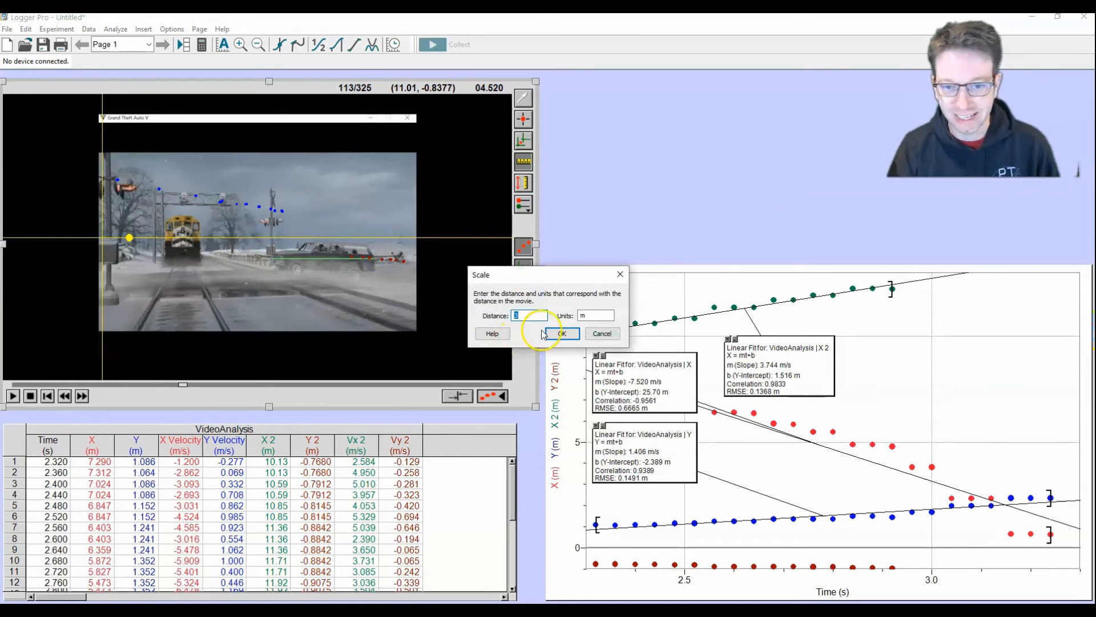
left_click(561, 334)
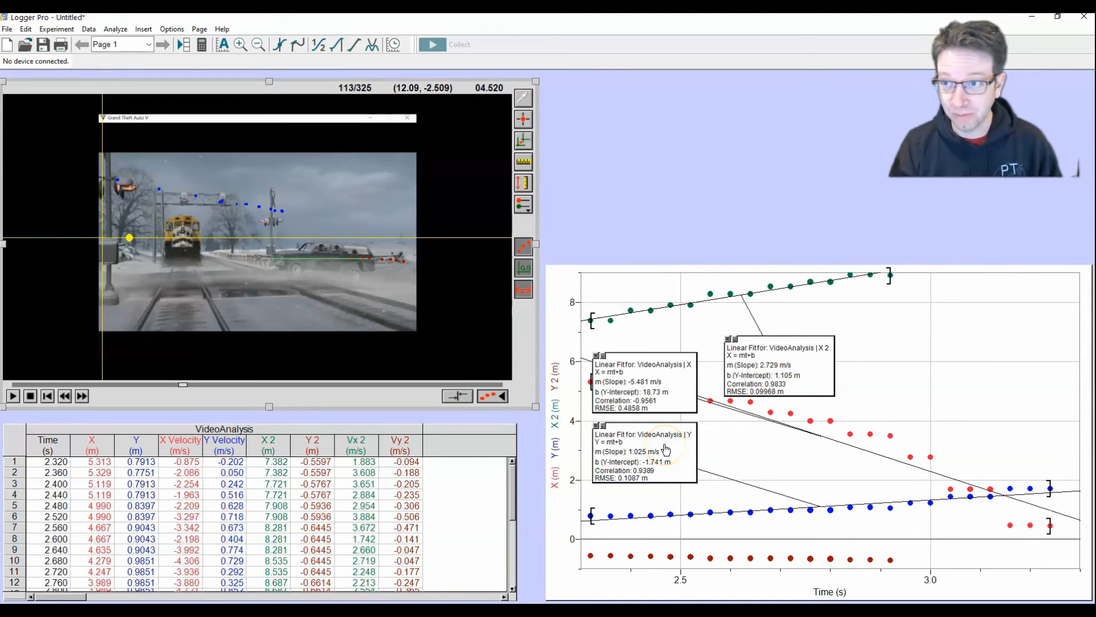
- Add a third point series to the movie and get it ready for marking points
left_click(523, 211)
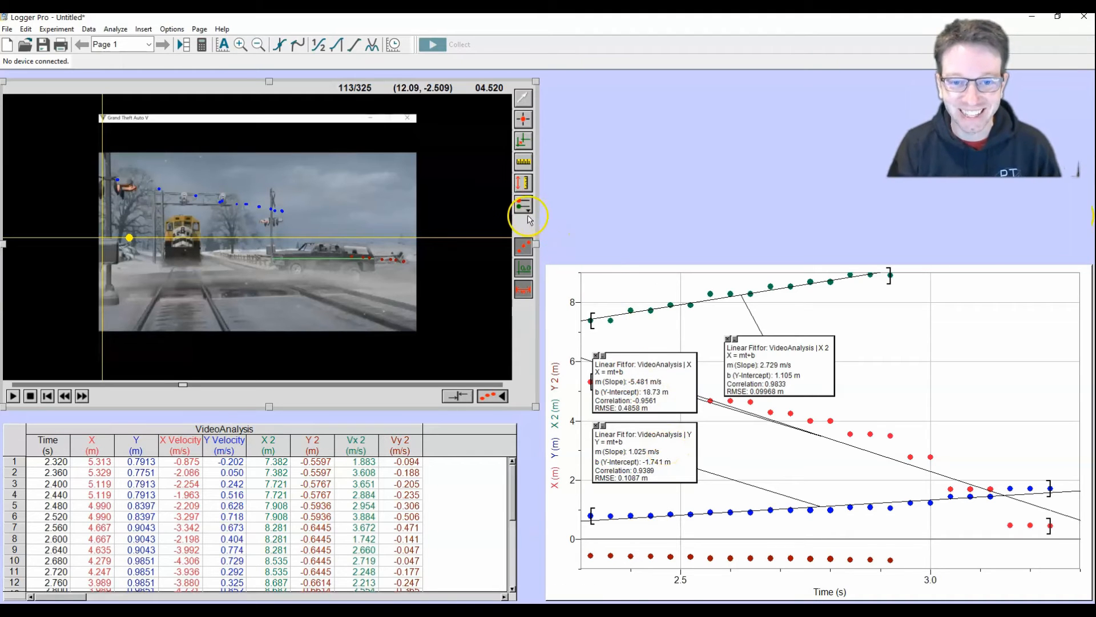
left_click(554, 216)
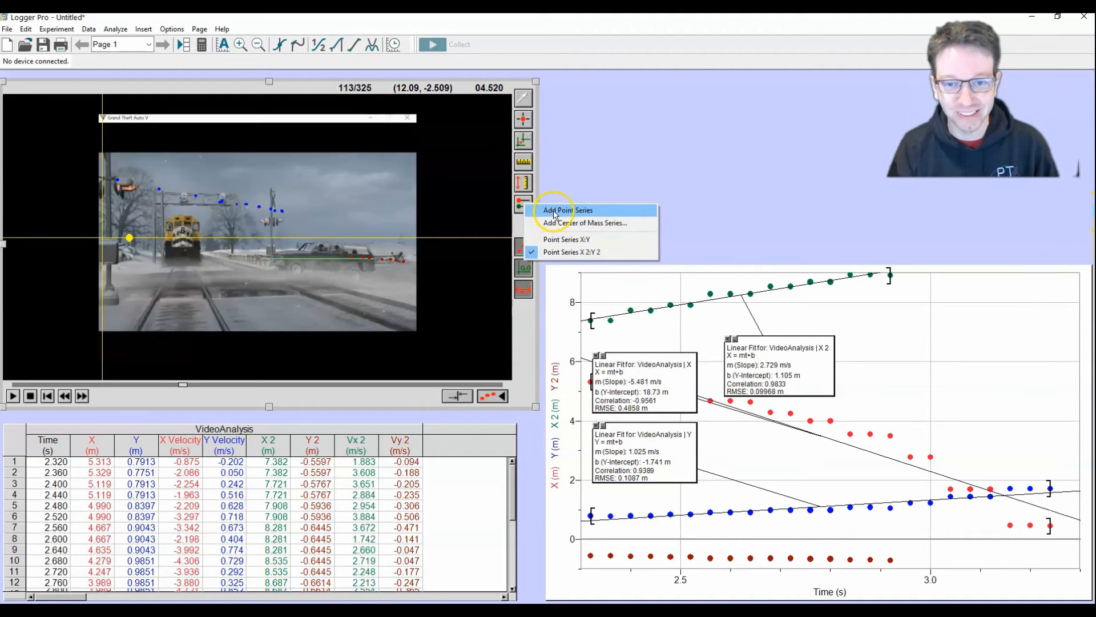
left_click(523, 119)
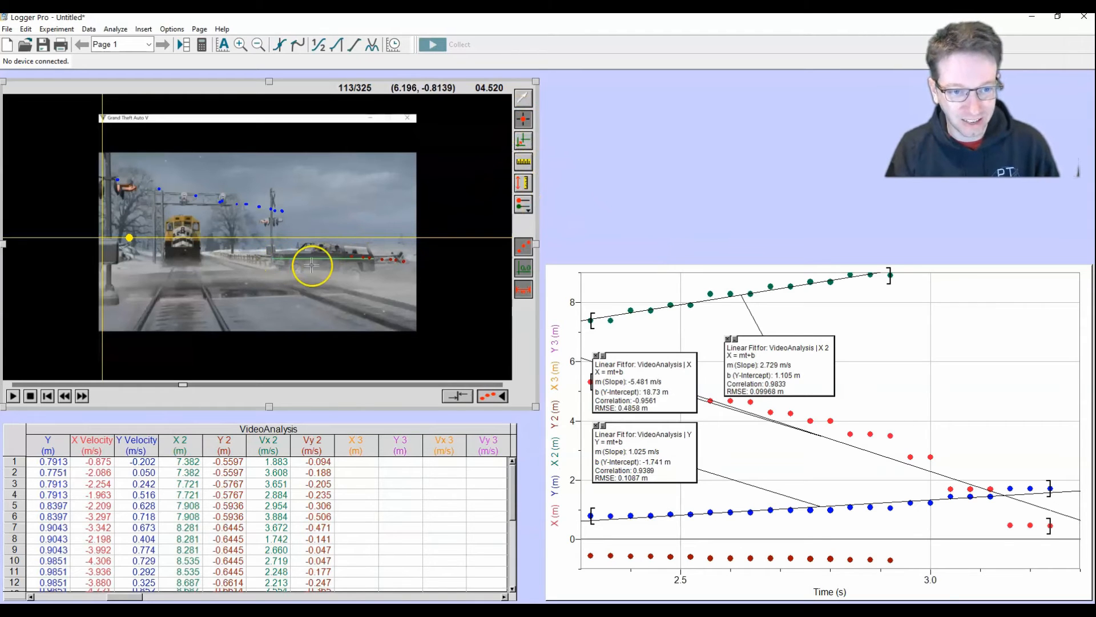
- Mark the centre of the SUV's front wheel with a tracking point in every movie frame from 113 to 123
left_click_drag(311, 264, 296, 270)
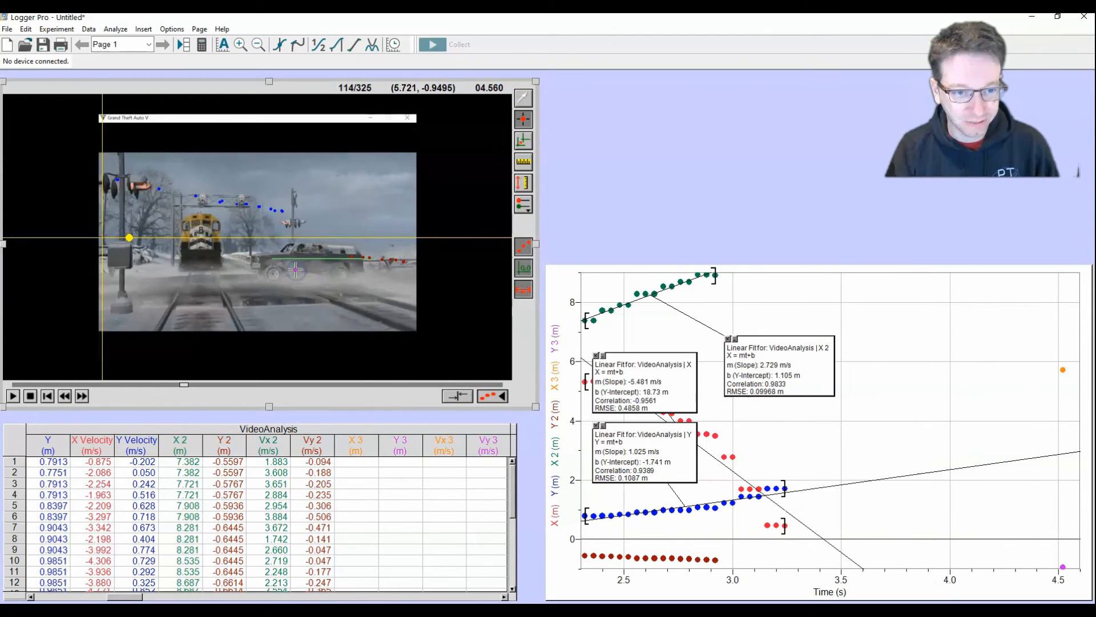
left_click(272, 274)
left_click(273, 275)
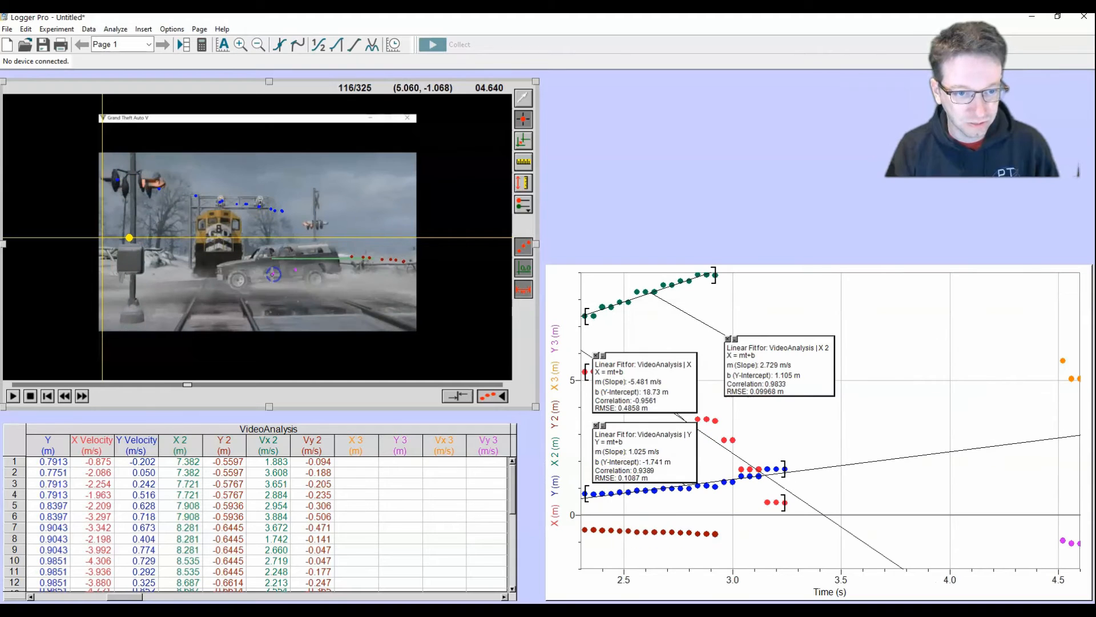
left_click(236, 280)
left_click(236, 280)
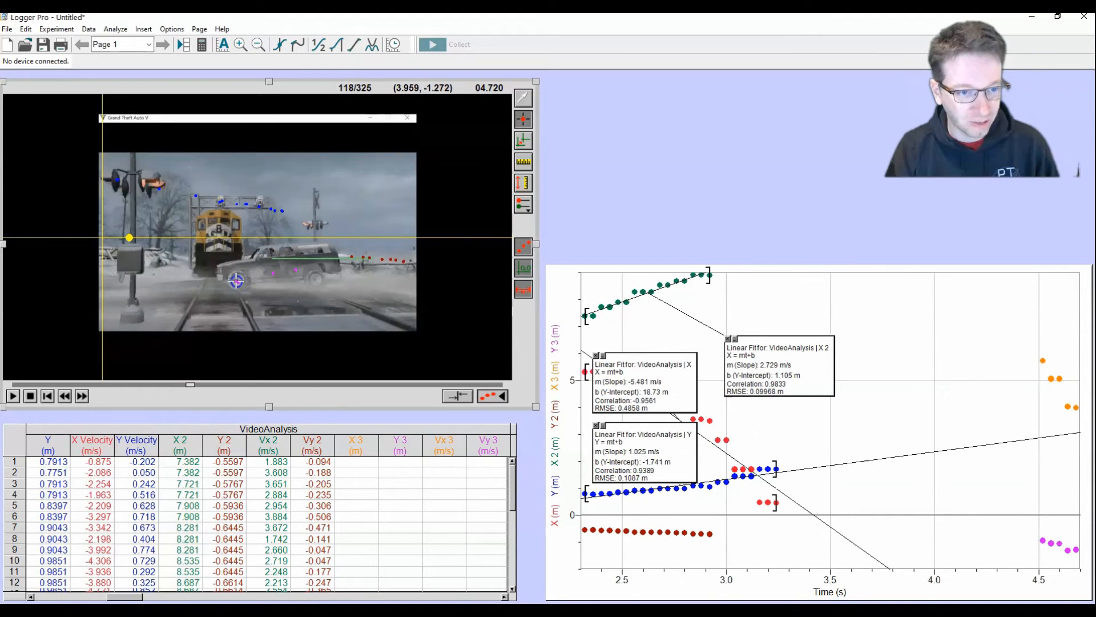
left_click(236, 280)
left_click(209, 286)
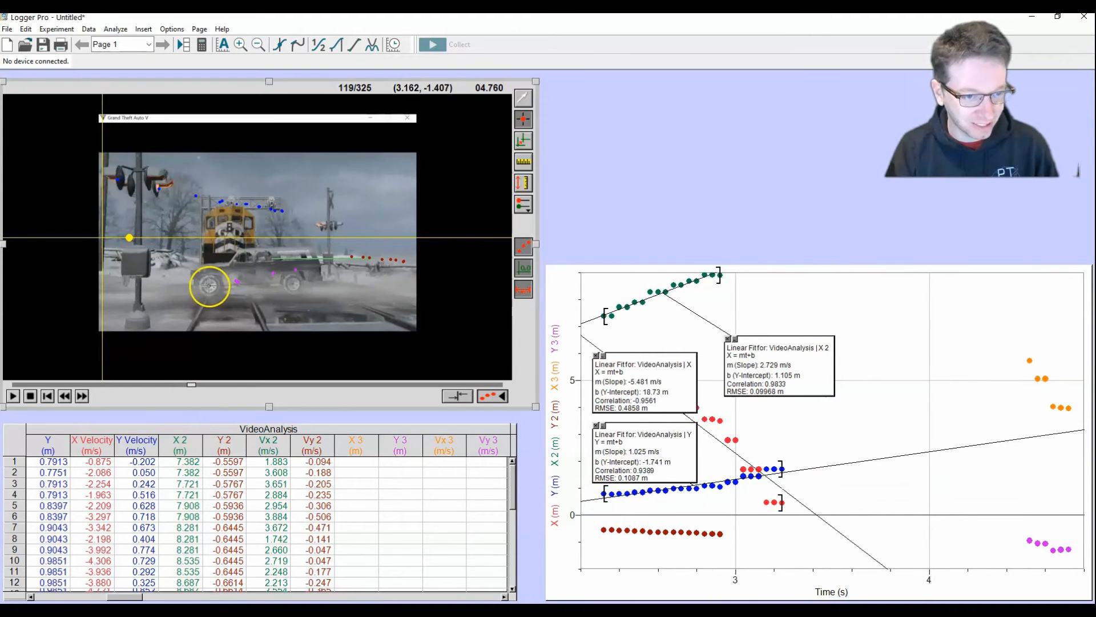
left_click(209, 285)
left_click(209, 285)
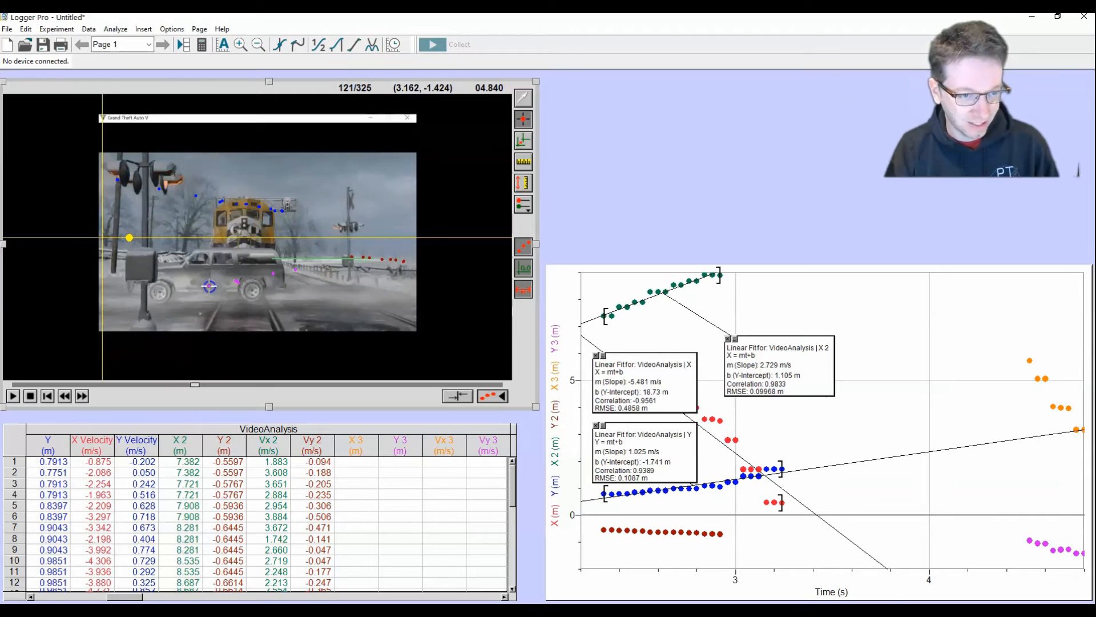
left_click(158, 294)
left_click(153, 294)
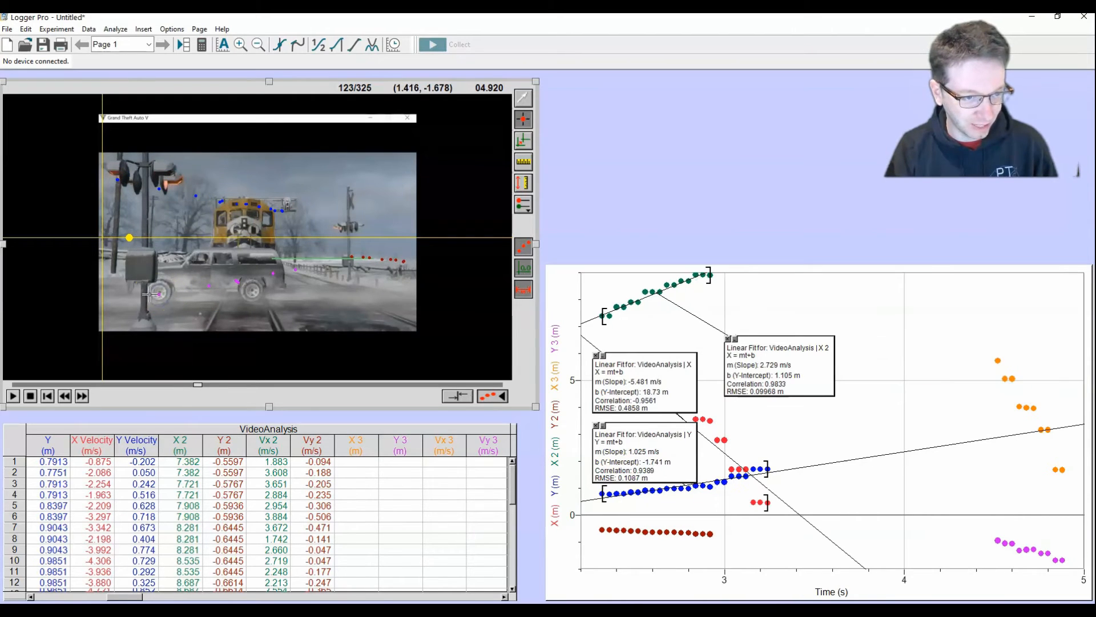
left_click(149, 294)
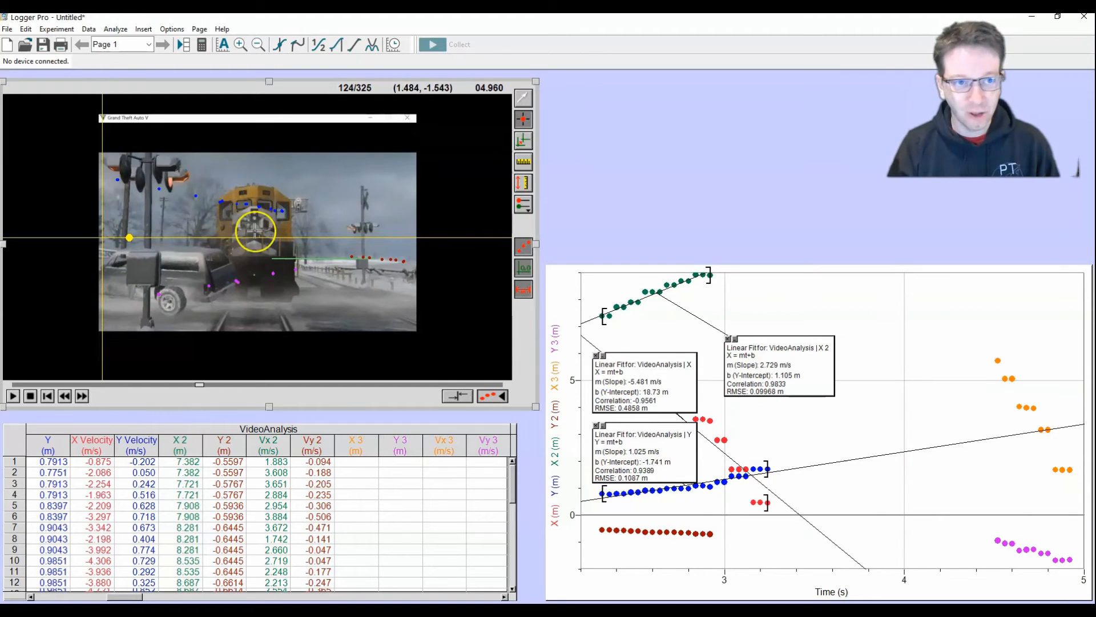
- Apply a linear fit to the X 3 data and place its results box above the graph
left_click(358, 46)
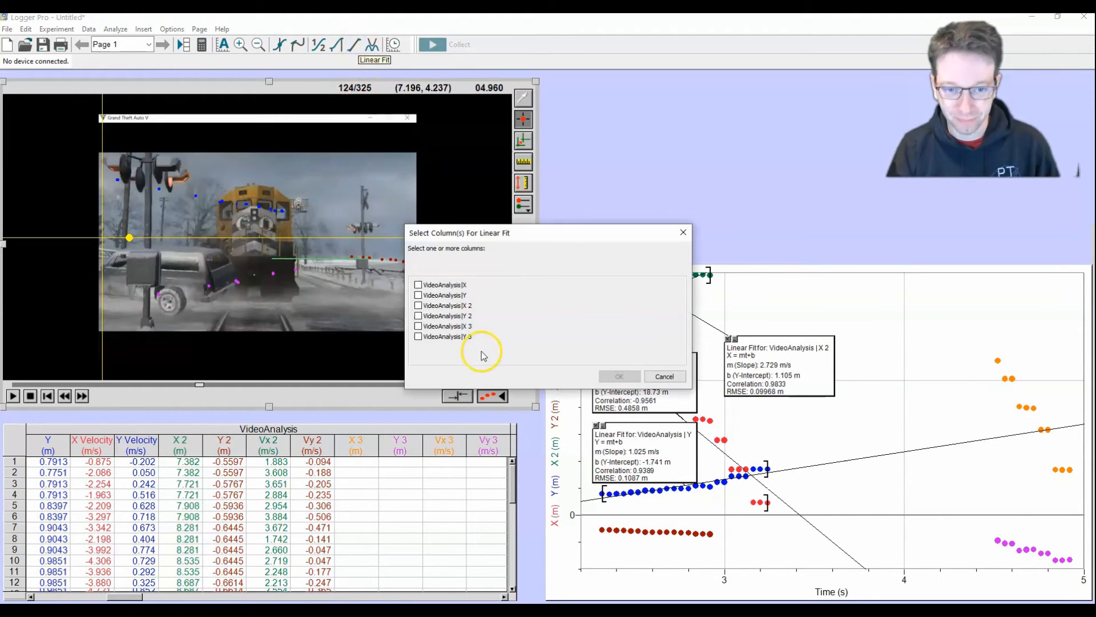
left_click(418, 326)
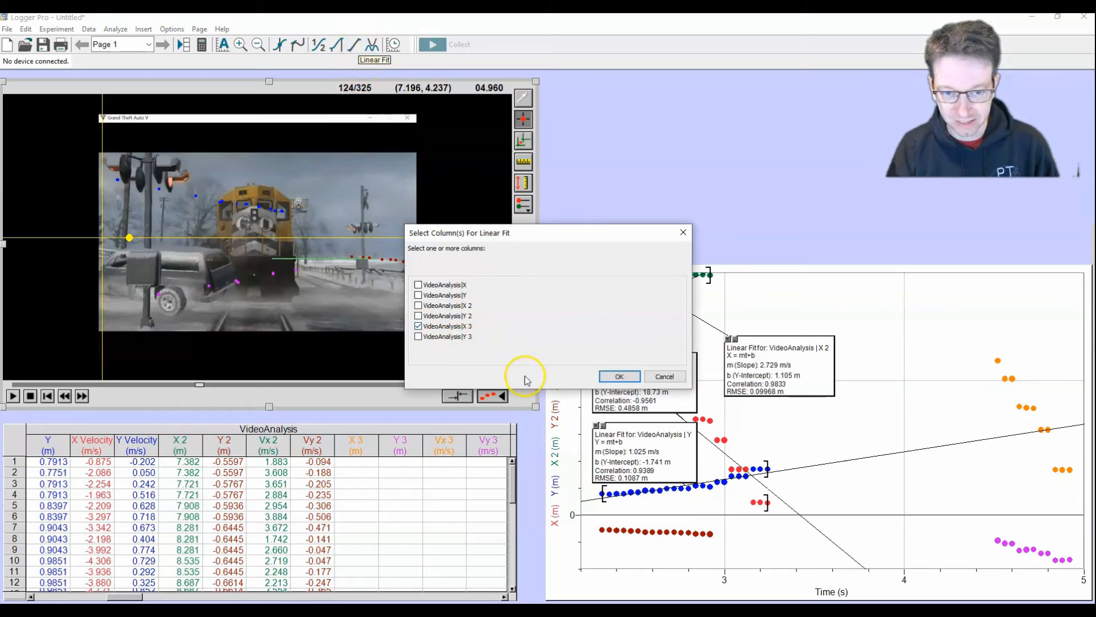
left_click(619, 376)
left_click_drag(674, 388, 788, 243)
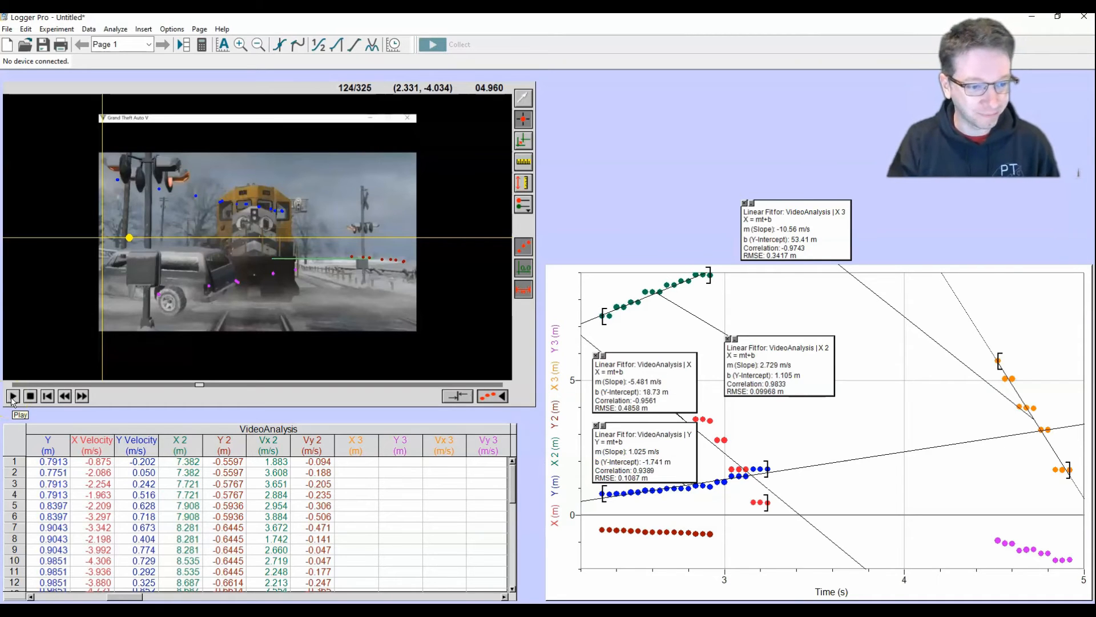
- Scrub the movie forward to frame 195 to examine where the SUV ends up after the collision
left_click(204, 387)
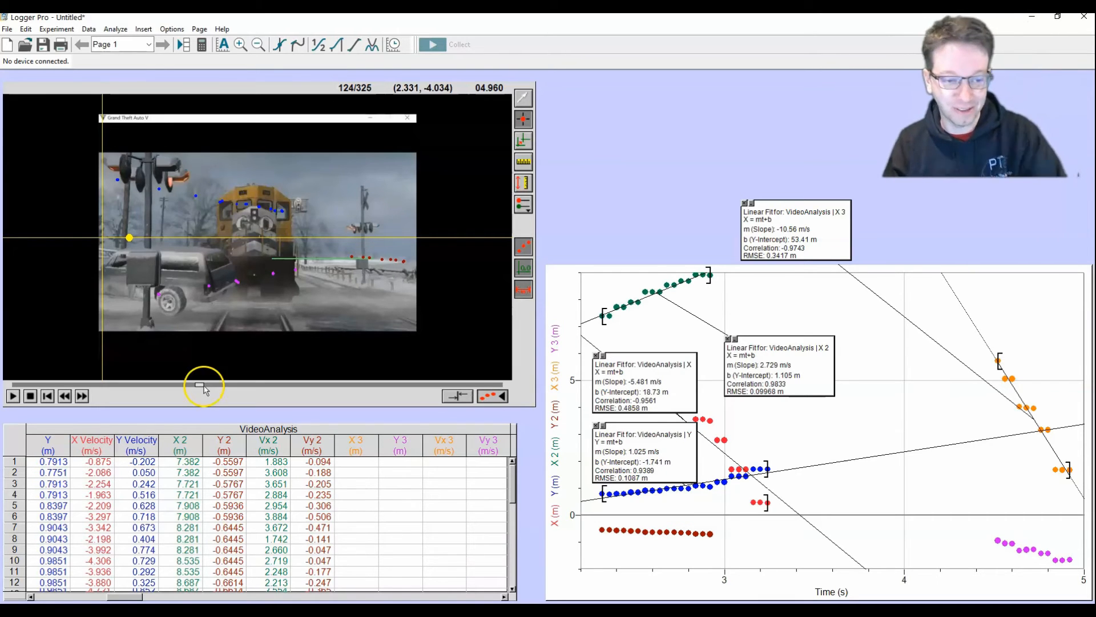
left_click_drag(203, 386, 308, 384)
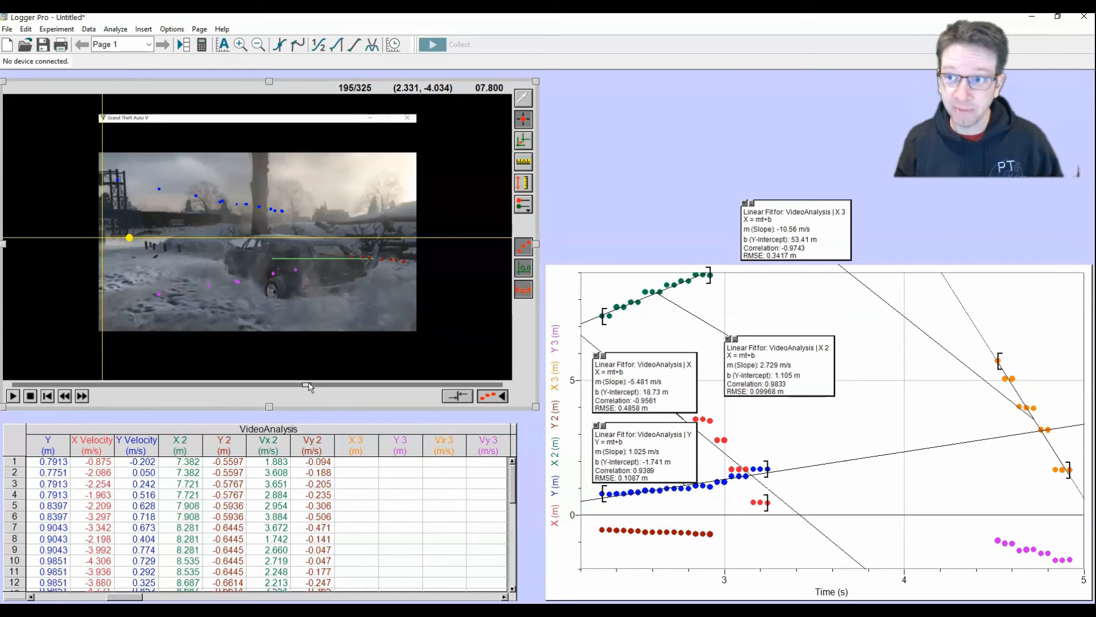
left_click(308, 387)
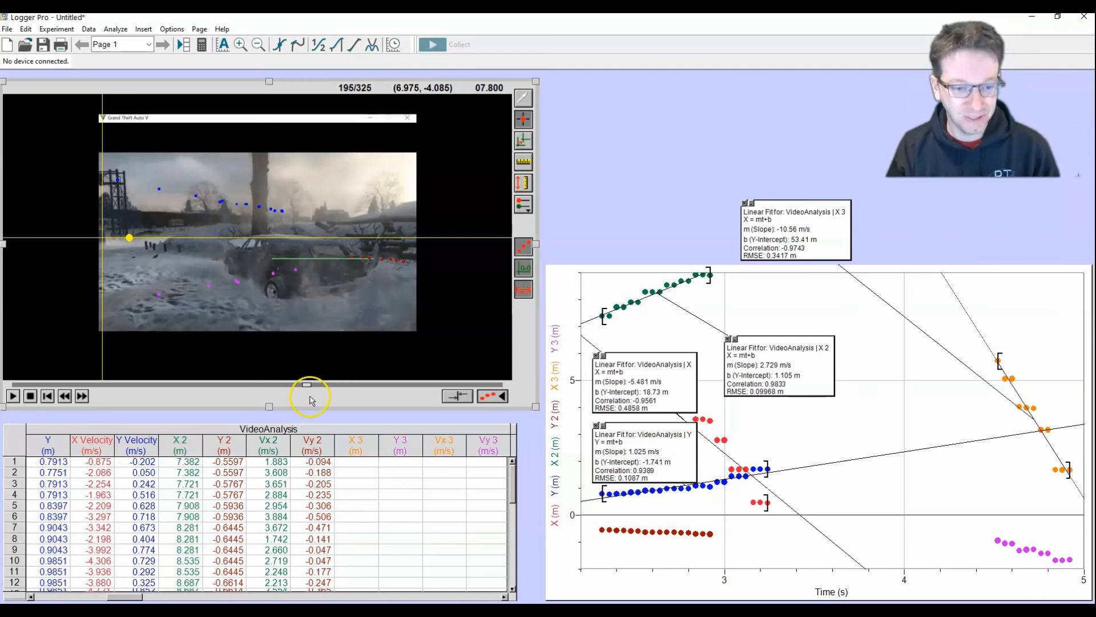
- Return the movie to frame 126, add a fourth point series and mark its first point in the sky above the scene
left_click_drag(306, 388, 205, 387)
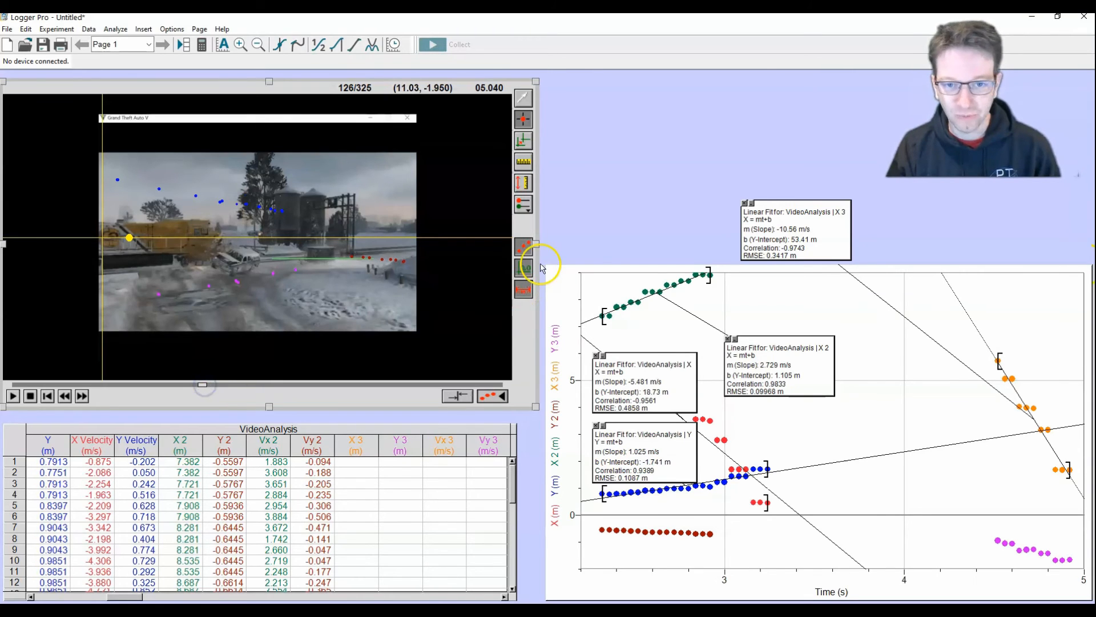
left_click(525, 201)
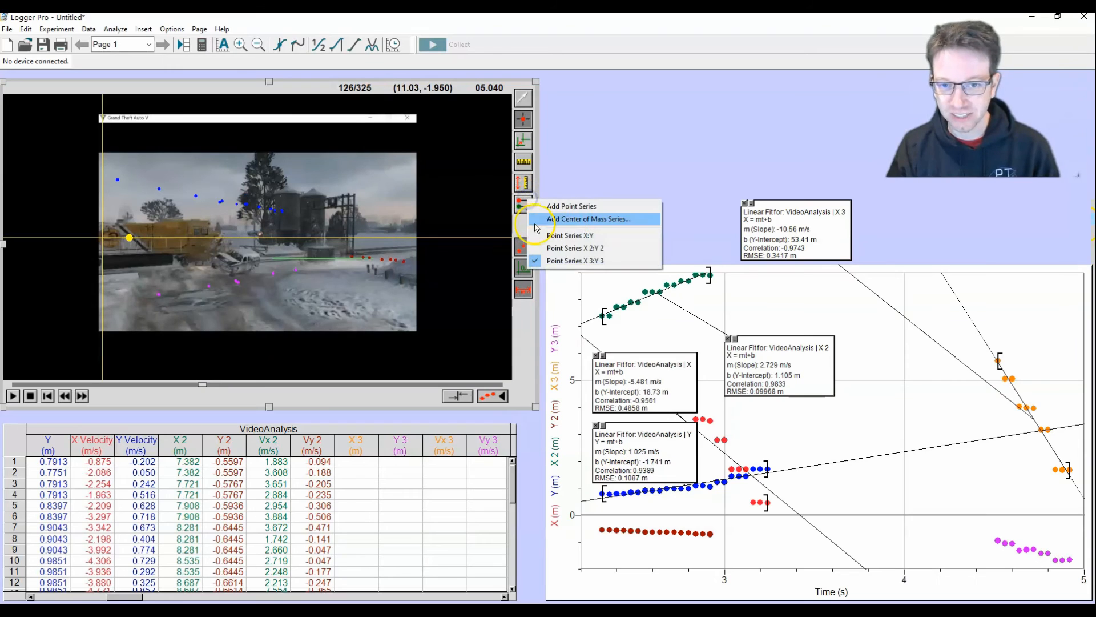
left_click(572, 206)
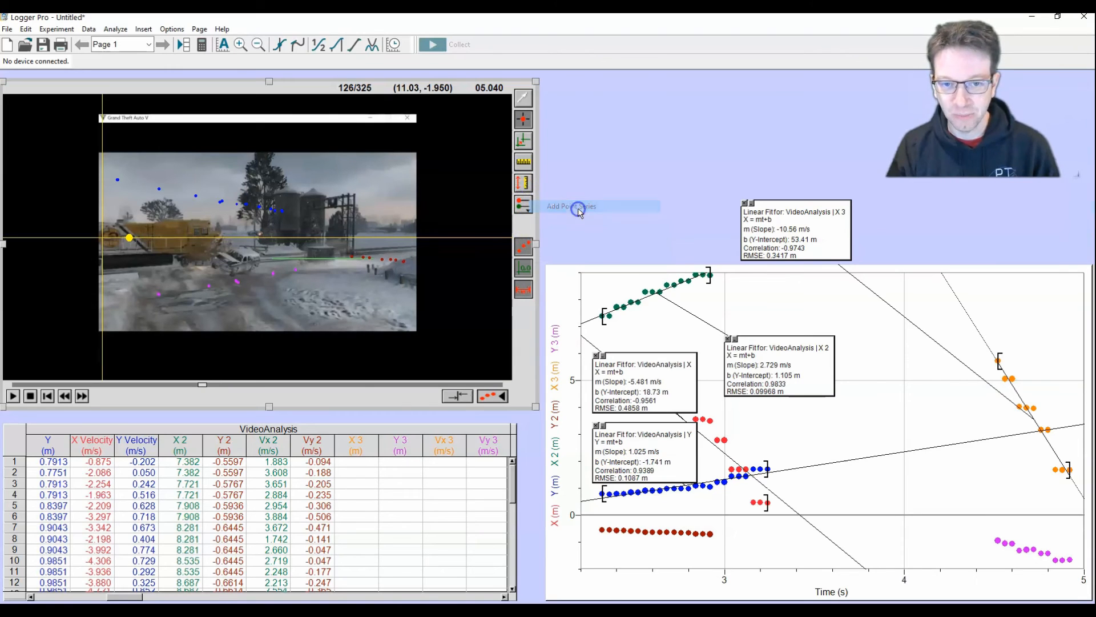
left_click(327, 169)
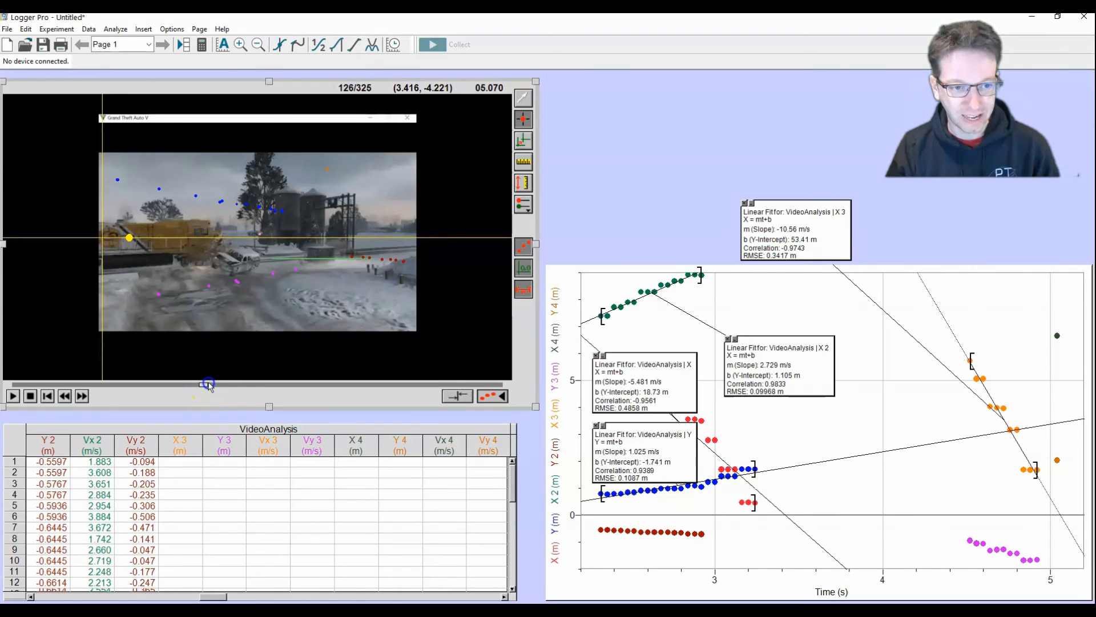
- Advance the movie to frame 191 and mark the fourth series' second point in the sky
left_click_drag(209, 385, 263, 383)
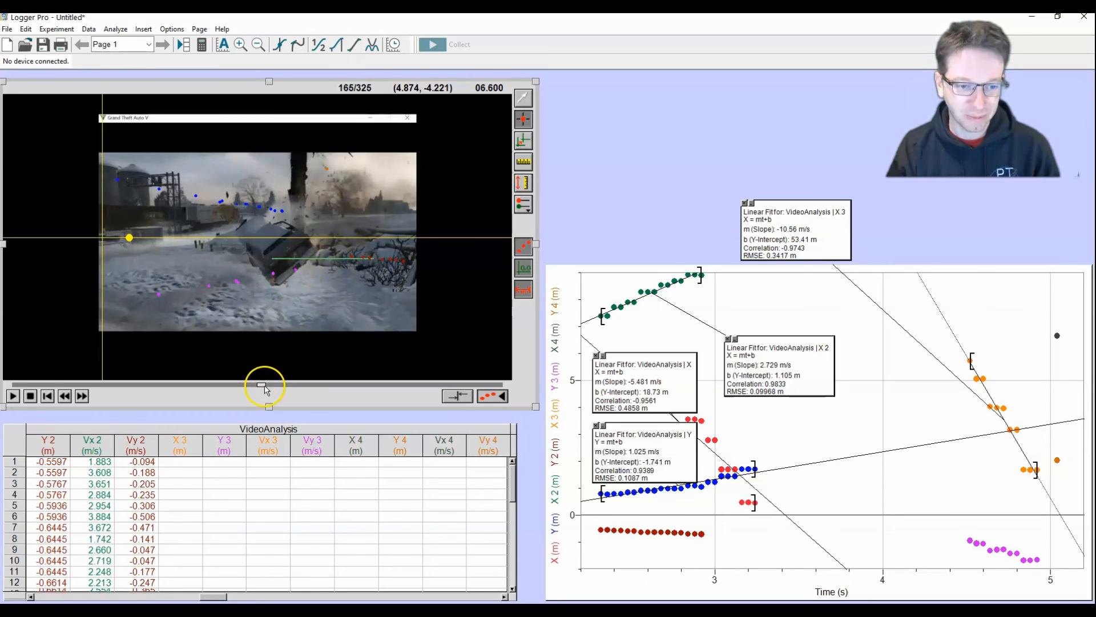
left_click_drag(268, 388, 305, 388)
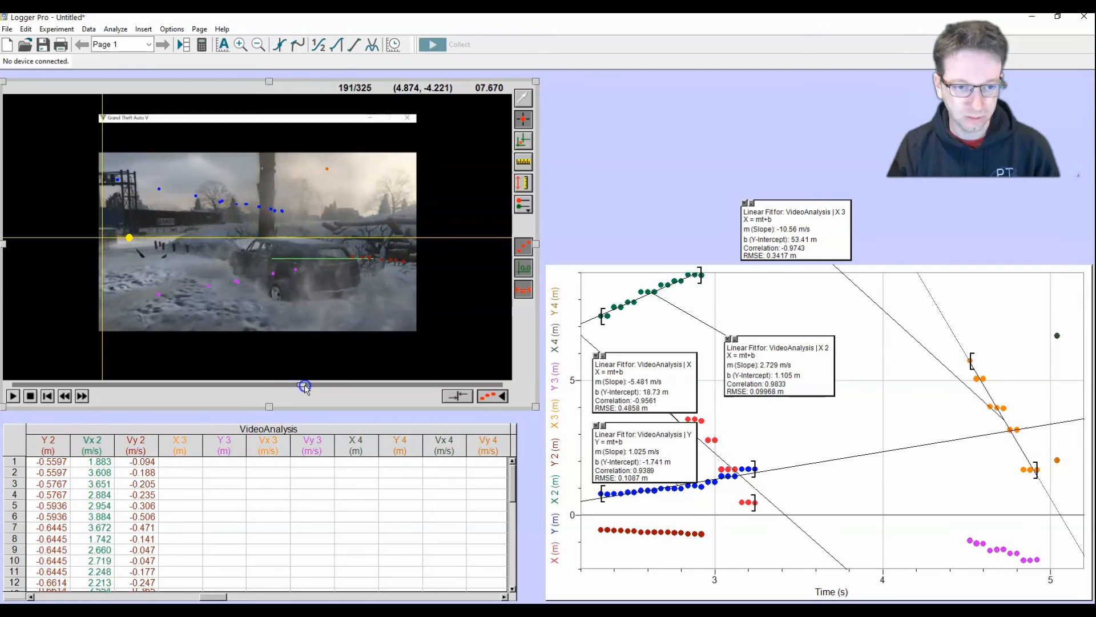
left_click(346, 178)
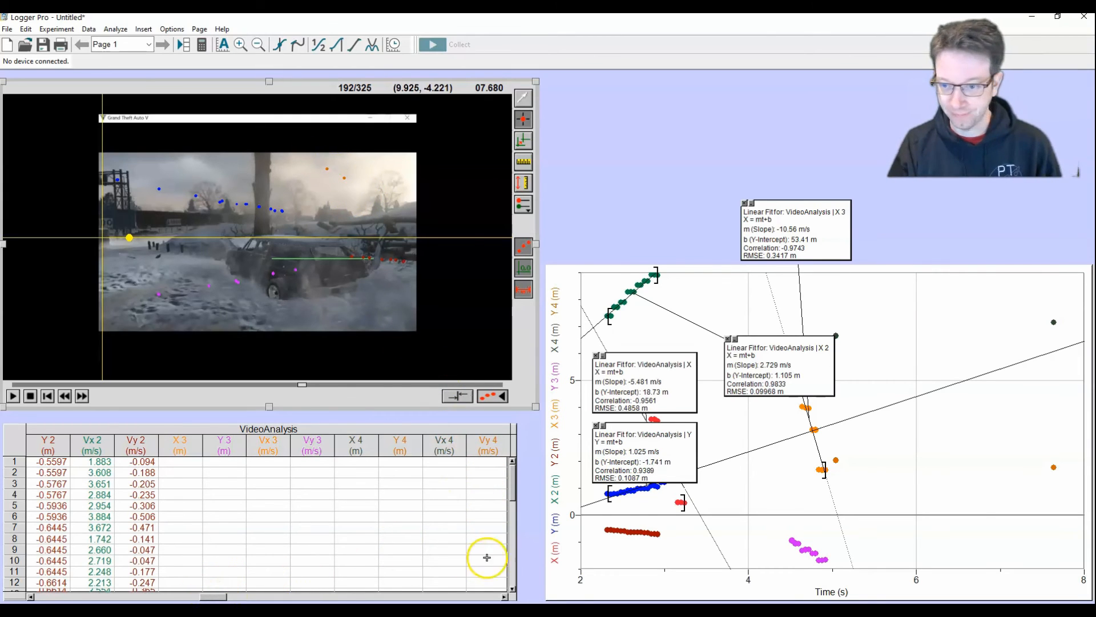
- Examine the last rows of the data table for the fourth series' points and their times
left_click_drag(512, 476, 506, 571)
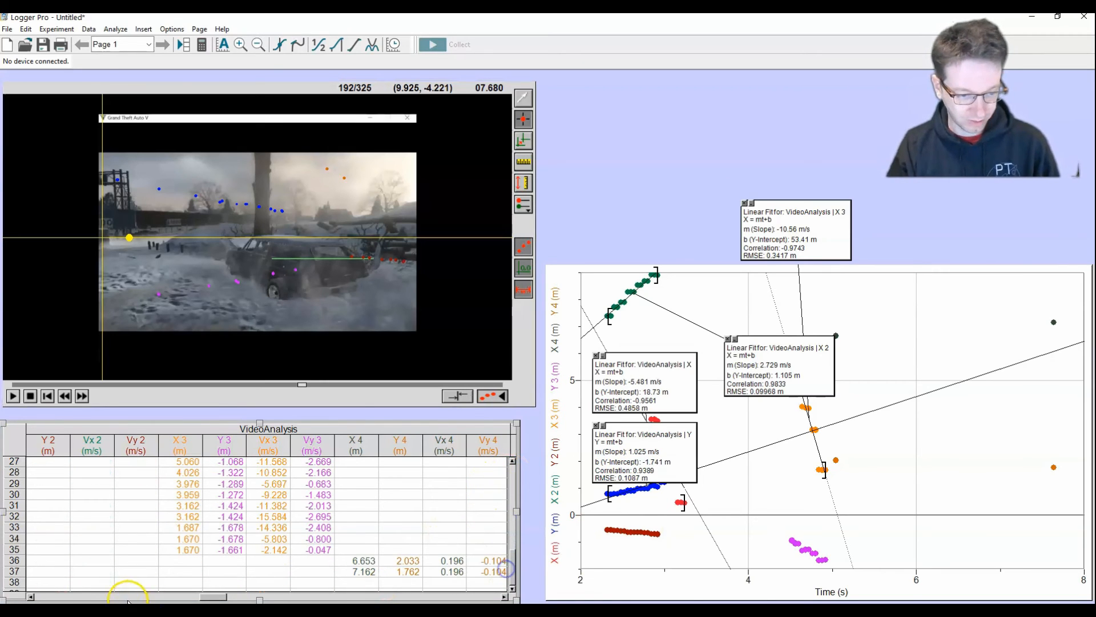
left_click_drag(208, 599, 251, 588)
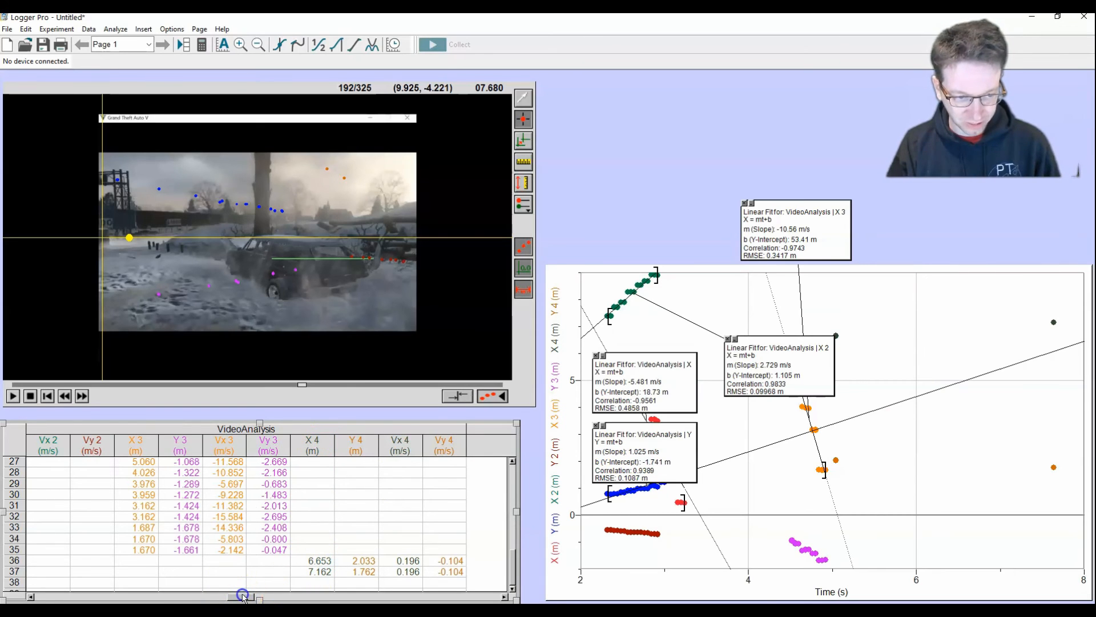
left_click_drag(220, 599, 55, 592)
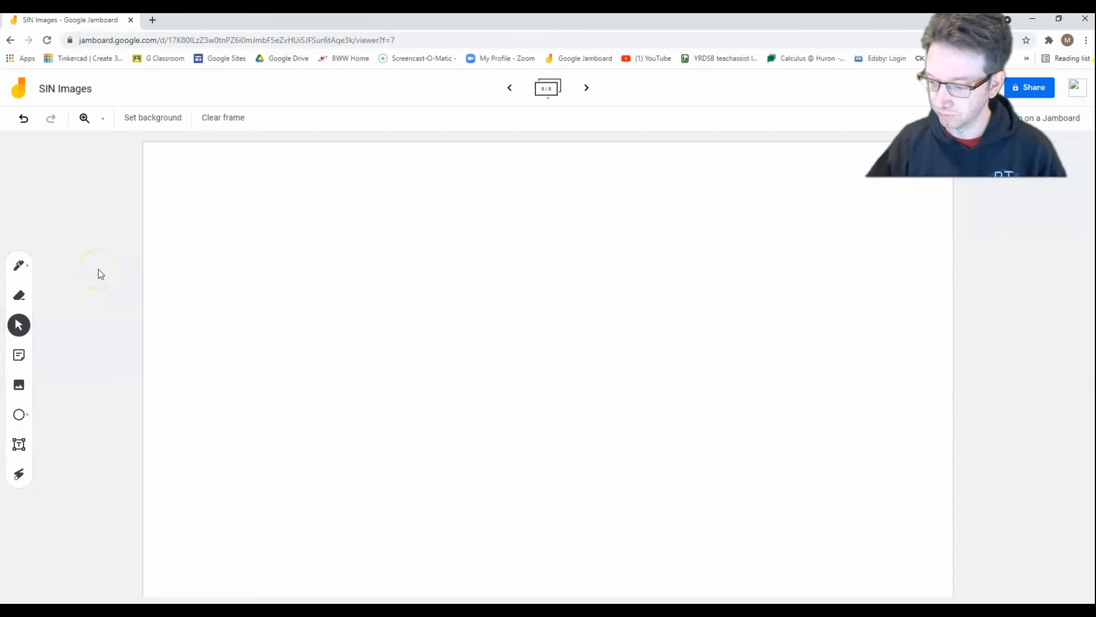
- Switch to the SIN Images Jamboard and handwrite ΣF·Δt = Δp near the blank frame's upper edge, with vector arrows over F and p
left_click(19, 265)
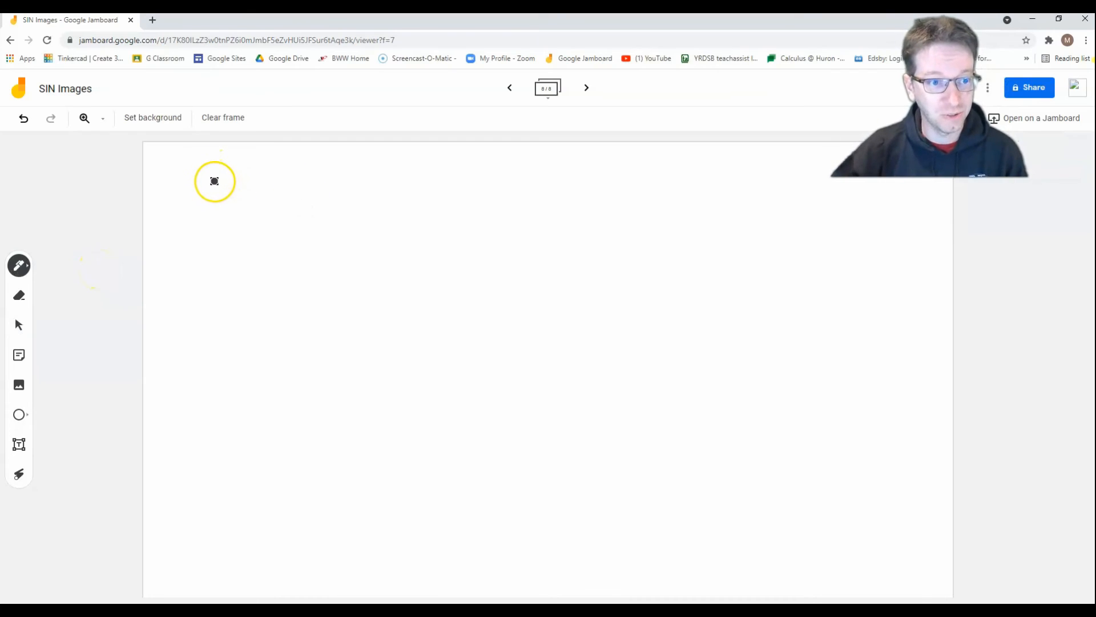
mouse_move(217, 174)
left_mouse_down()
mouse_move(251, 176)
mouse_move(262, 162)
mouse_move(278, 179)
mouse_move(310, 176)
left_mouse_up()
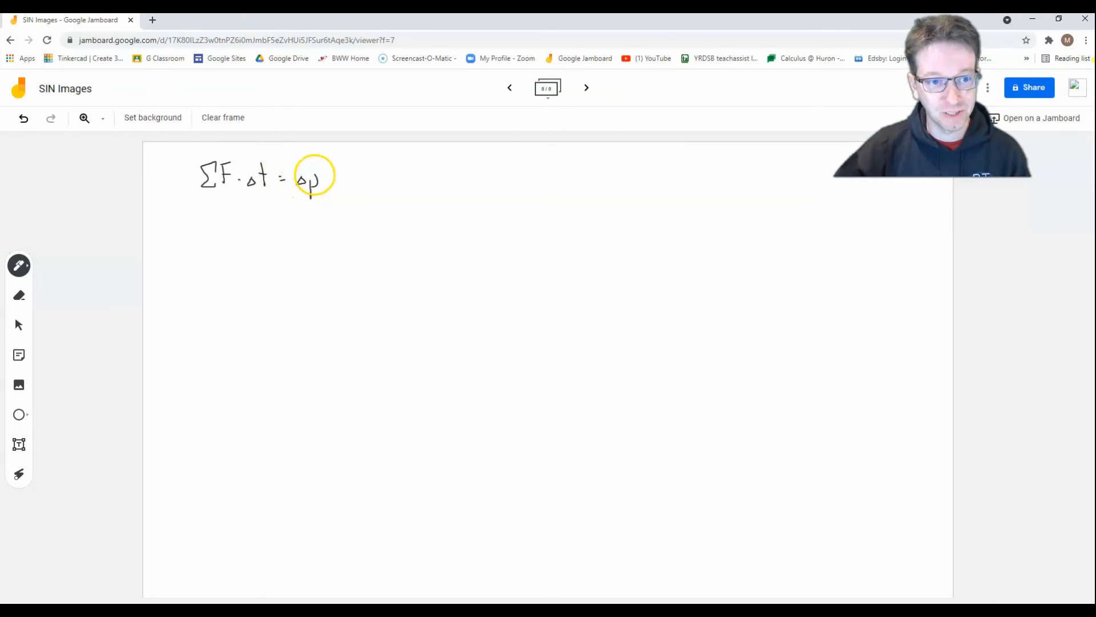
left_click_drag(220, 157, 230, 155)
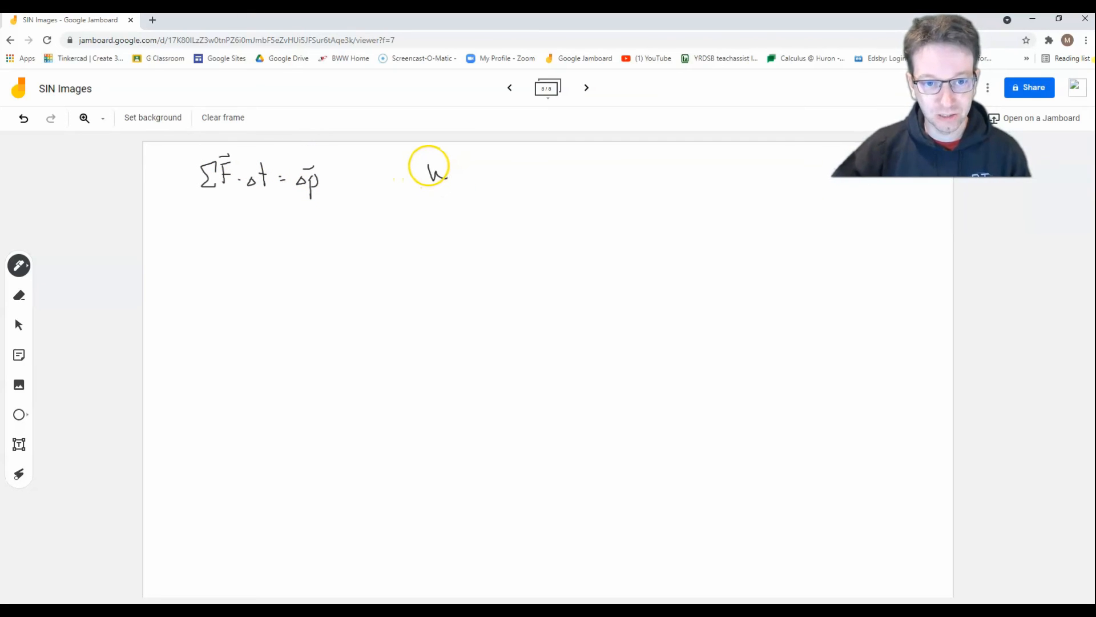
- Handwrite the work-energy equation W_T = ΔE_k beside the impulse equation
left_click_drag(428, 165, 450, 163)
left_click_drag(459, 168, 463, 170)
mouse_move(447, 178)
left_mouse_down()
mouse_move(487, 167)
mouse_move(507, 182)
left_mouse_up()
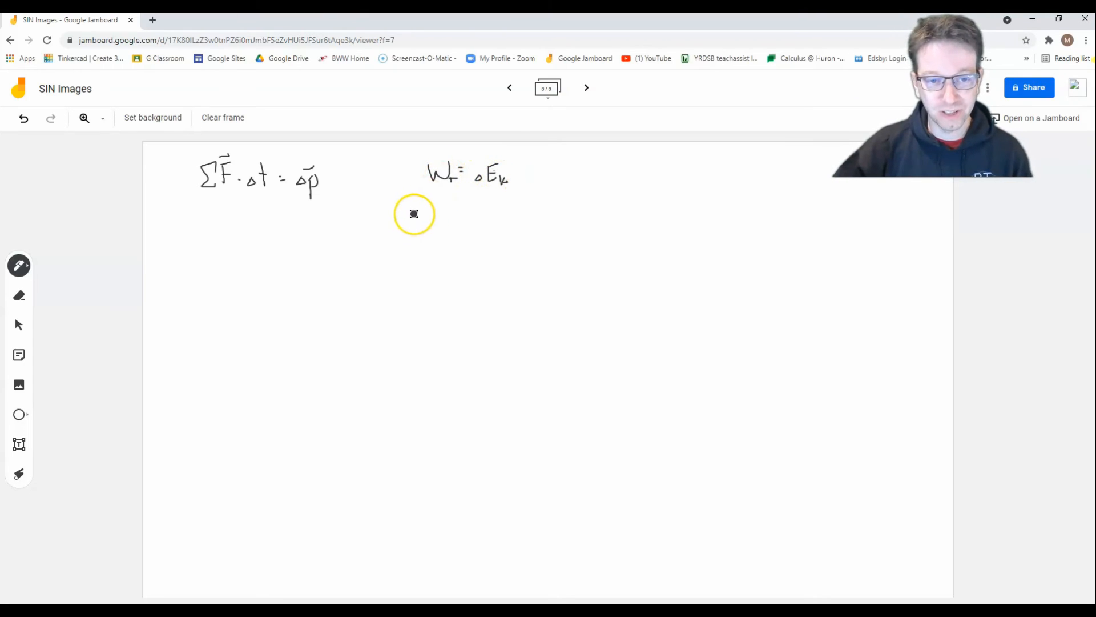
- Handwrite the expanded form ΣF·Δd = ΔE_k beneath the work-energy equation, with a vector arrow over F
mouse_move(417, 205)
left_mouse_down()
mouse_move(422, 220)
mouse_move(431, 199)
left_mouse_up()
left_click_drag(422, 211, 477, 209)
left_click(433, 214)
mouse_move(468, 213)
left_mouse_down()
mouse_move(497, 215)
mouse_move(502, 200)
left_mouse_up()
left_click_drag(505, 209, 511, 218)
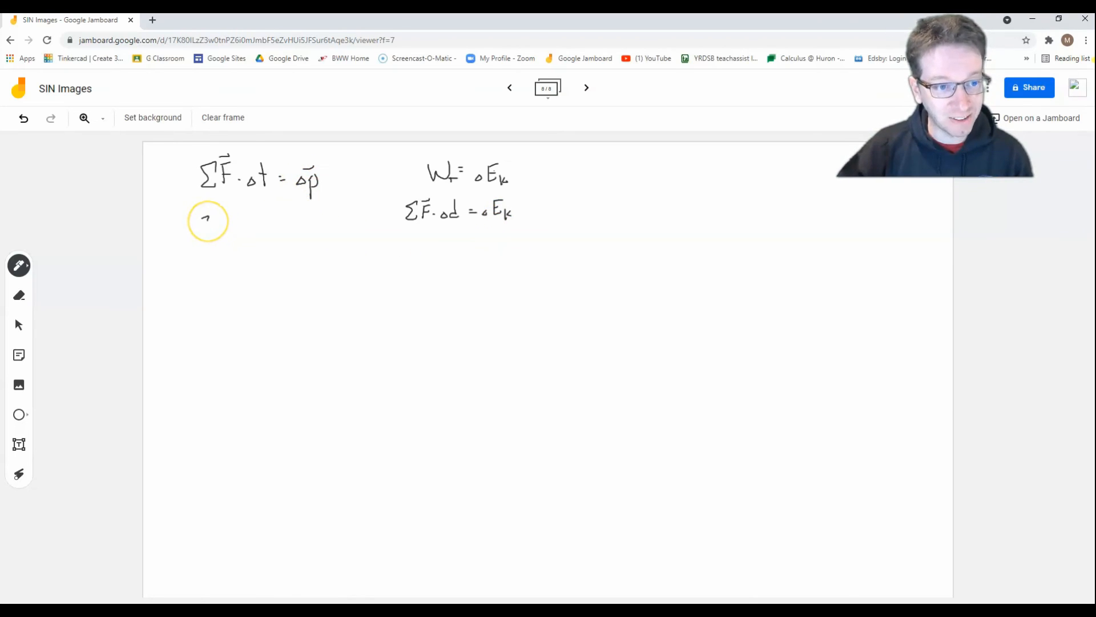
- Handwrite ΣF = (mv′ − mv)/Δt beneath the impulse equation, with a vector arrow over F and the mv′ term struck out to 0
mouse_move(209, 217)
left_mouse_down()
mouse_move(215, 235)
mouse_move(222, 215)
mouse_move(236, 226)
left_mouse_up()
mouse_move(228, 231)
left_mouse_down()
mouse_move(309, 227)
mouse_move(276, 227)
mouse_move(309, 240)
mouse_move(282, 250)
mouse_move(284, 217)
left_mouse_up()
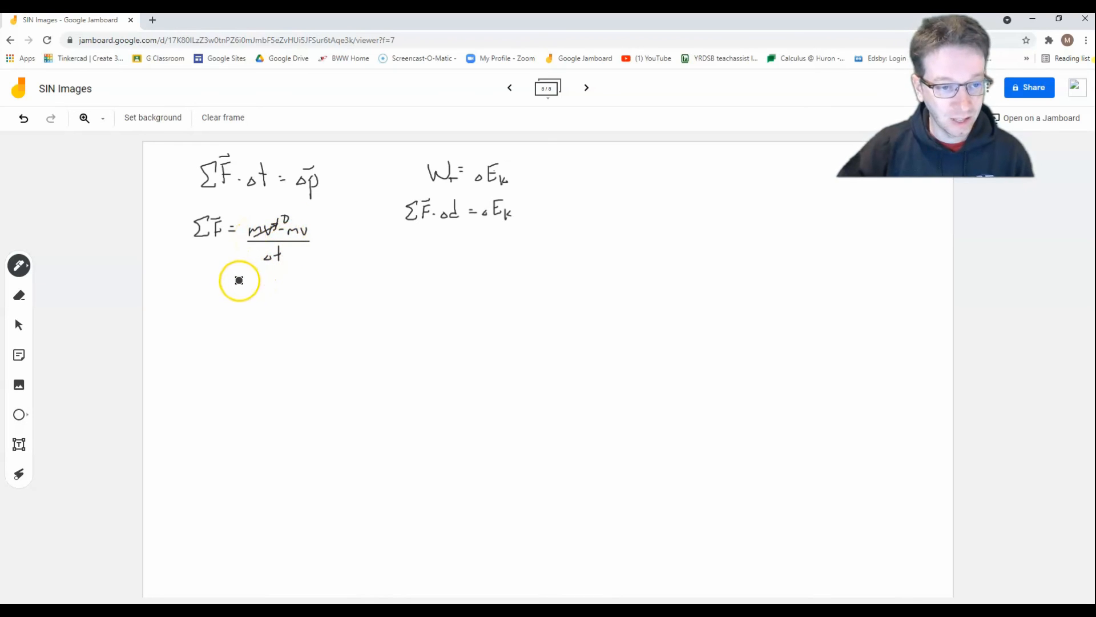
- Handwrite the substituted fraction = −(1500 kg)(10.5 m/s) over 2.6 s beneath the rearranged force equation
left_click_drag(232, 281, 236, 282)
left_click_drag(232, 285, 236, 286)
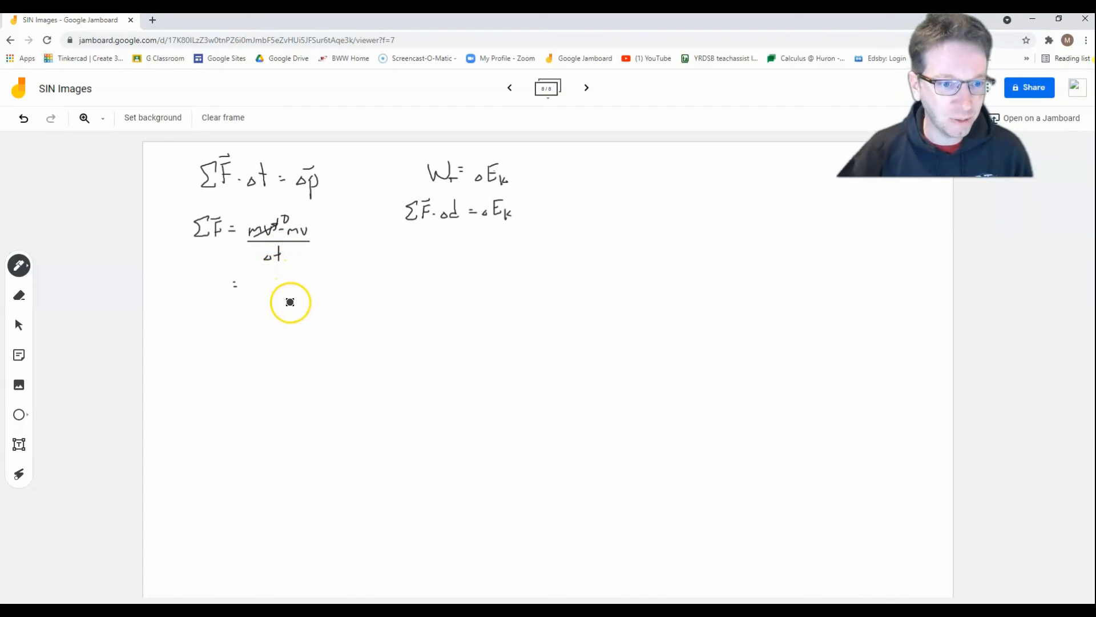
mouse_move(244, 282)
left_mouse_down()
mouse_move(298, 279)
mouse_move(306, 289)
mouse_move(311, 276)
mouse_move(320, 291)
left_mouse_up()
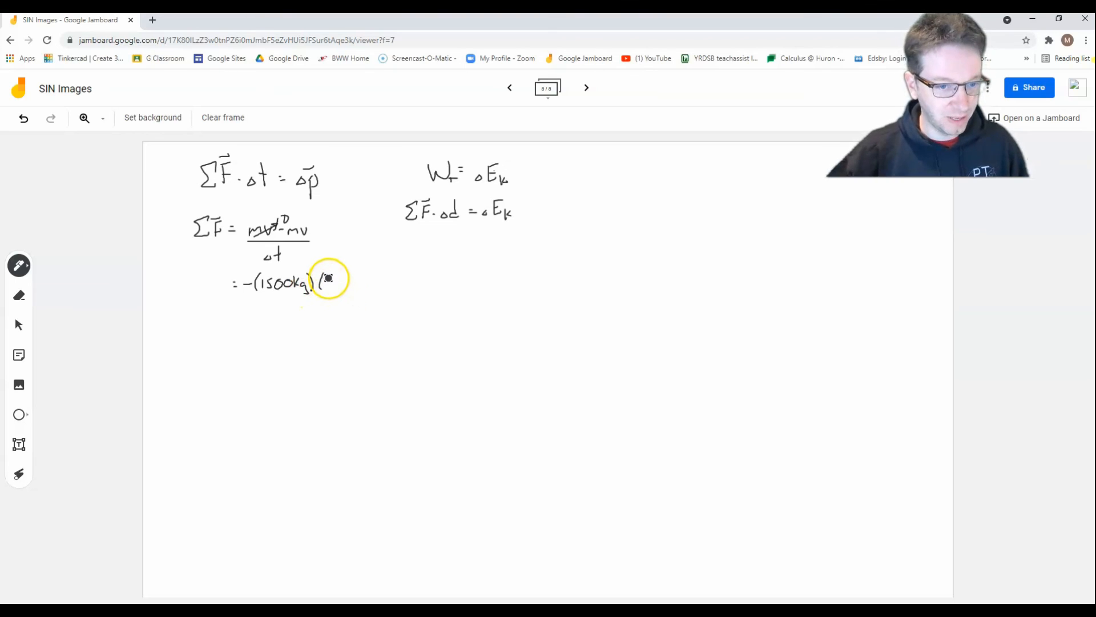
left_click(344, 286)
mouse_move(349, 277)
left_mouse_down()
mouse_move(346, 288)
mouse_move(371, 287)
left_mouse_up()
mouse_move(371, 277)
left_mouse_down()
mouse_move(368, 287)
mouse_move(387, 287)
left_mouse_up()
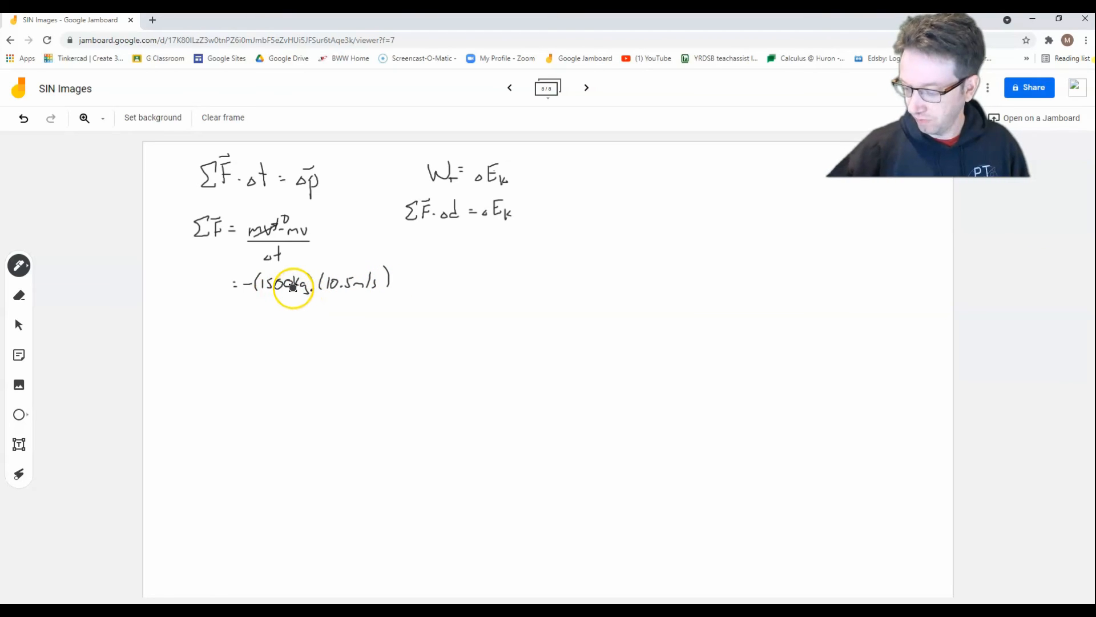
left_click_drag(245, 297, 394, 295)
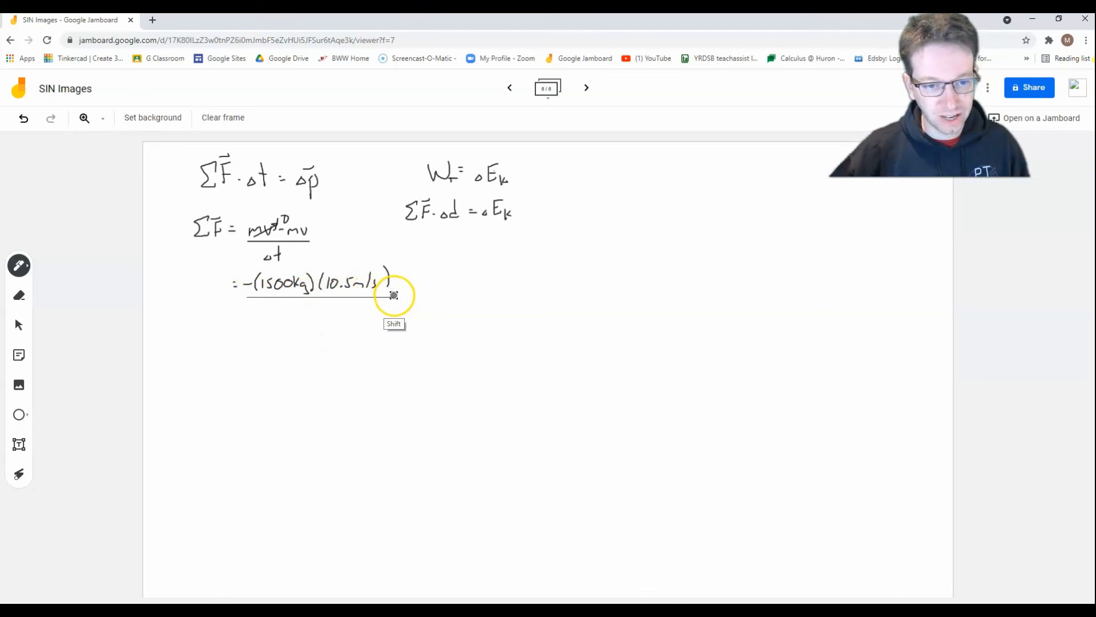
left_click_drag(282, 302, 311, 315)
left_click(295, 314)
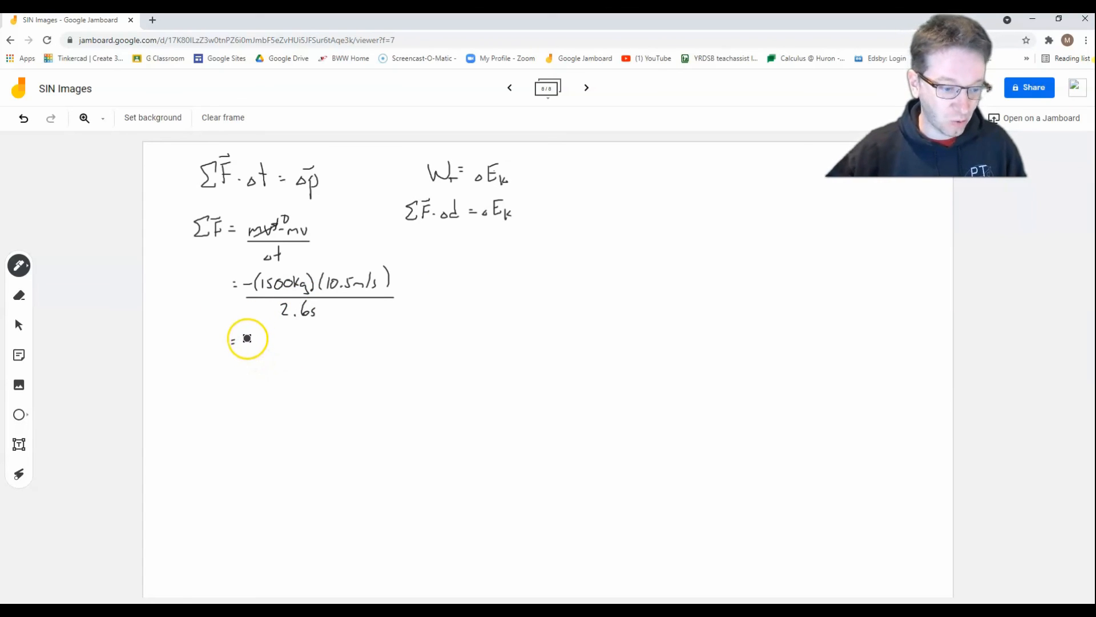
- Handwrite the force result = 6.0 × 10³ N beneath the substituted fraction
mouse_move(253, 334)
left_mouse_down()
mouse_move(247, 346)
mouse_move(268, 336)
mouse_move(288, 351)
left_mouse_up()
left_click(260, 349)
left_click_drag(288, 343, 281, 351)
mouse_move(295, 341)
left_mouse_down()
mouse_move(295, 352)
mouse_move(310, 339)
mouse_move(322, 349)
mouse_move(330, 337)
left_mouse_up()
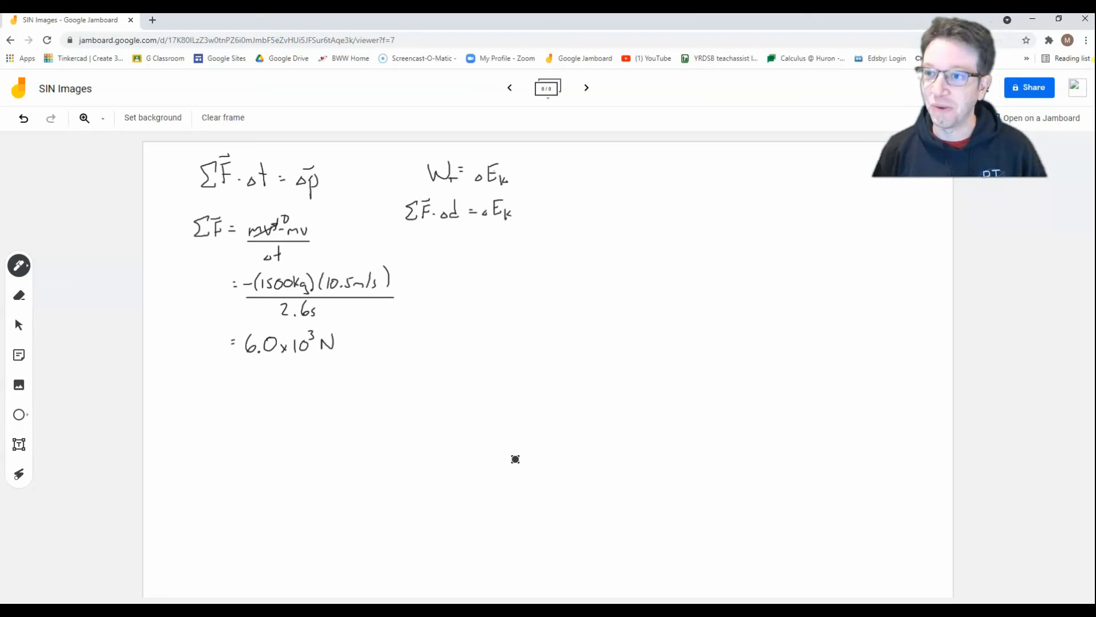
left_click(582, 482)
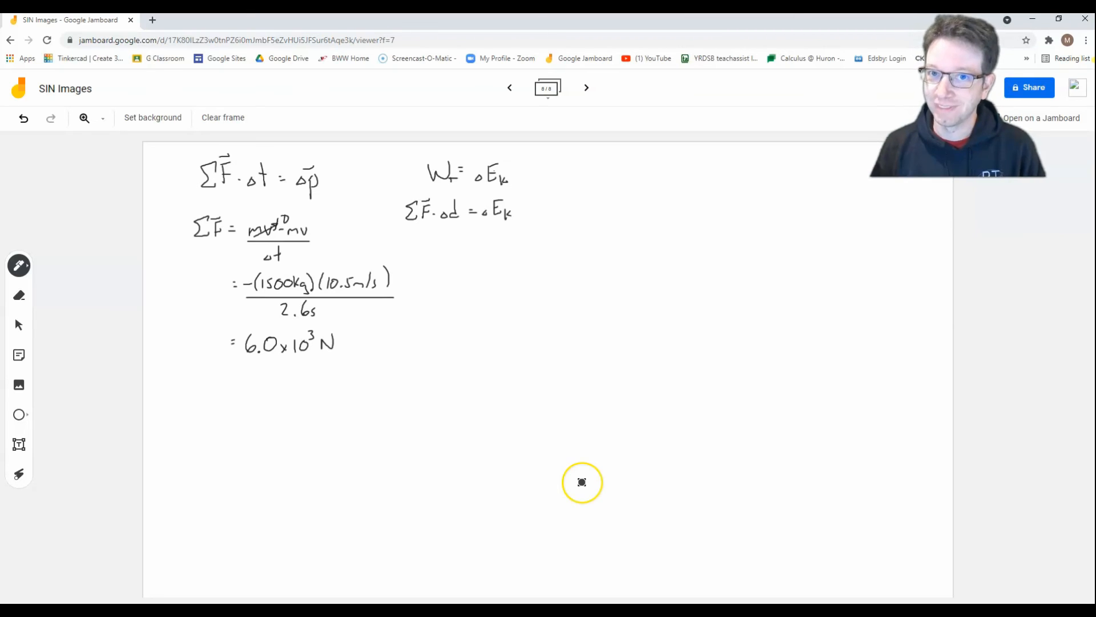